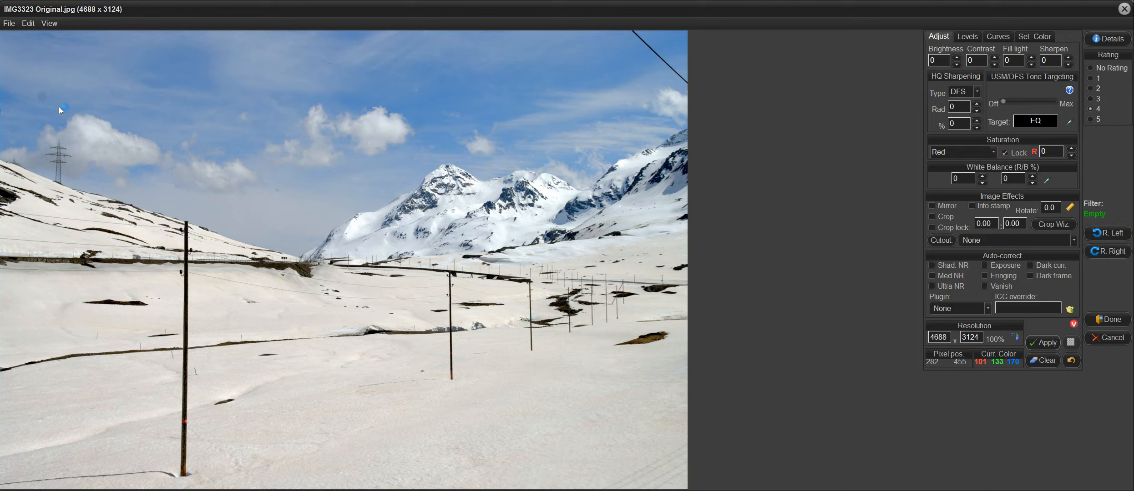
- Vanish the dark dust spot in the sky with a radius of about 45 and the tiny speck beside the pylon's top with about 6
left_click(44, 96)
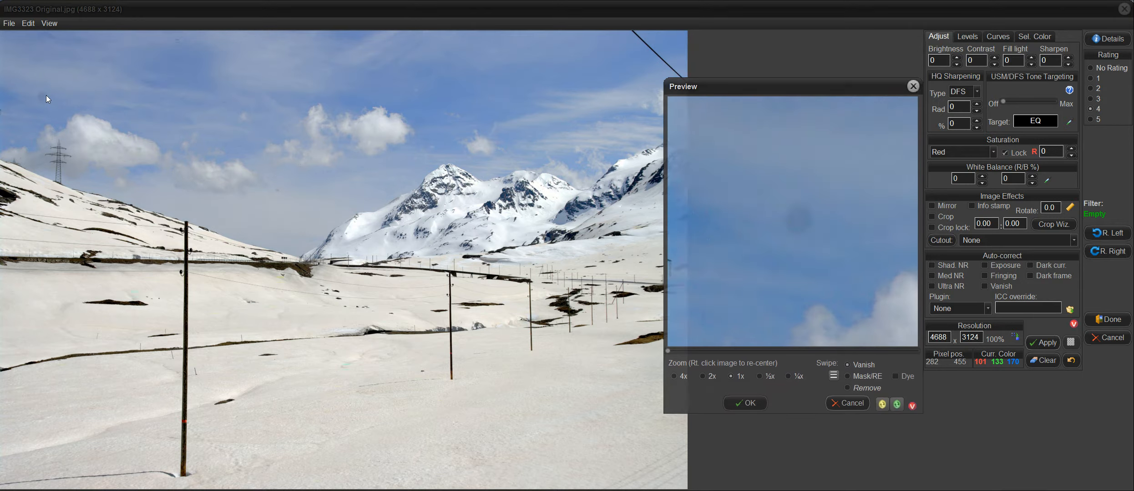
left_click(815, 233)
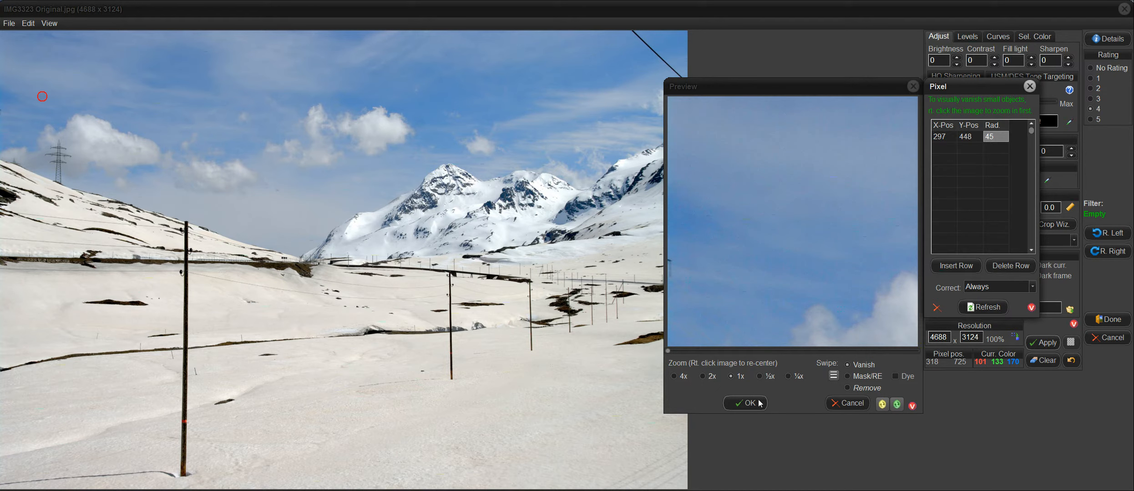
left_click(61, 153)
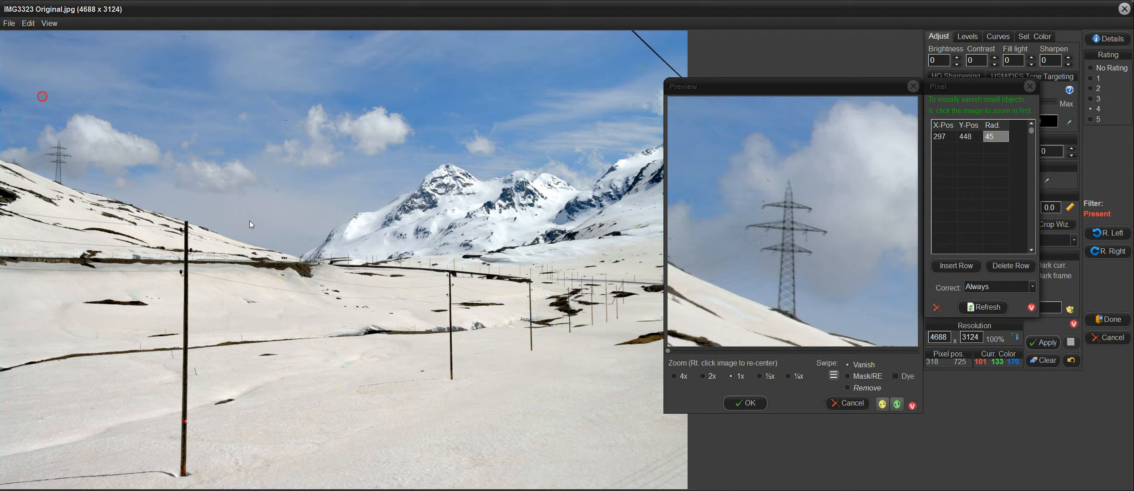
left_click(768, 179)
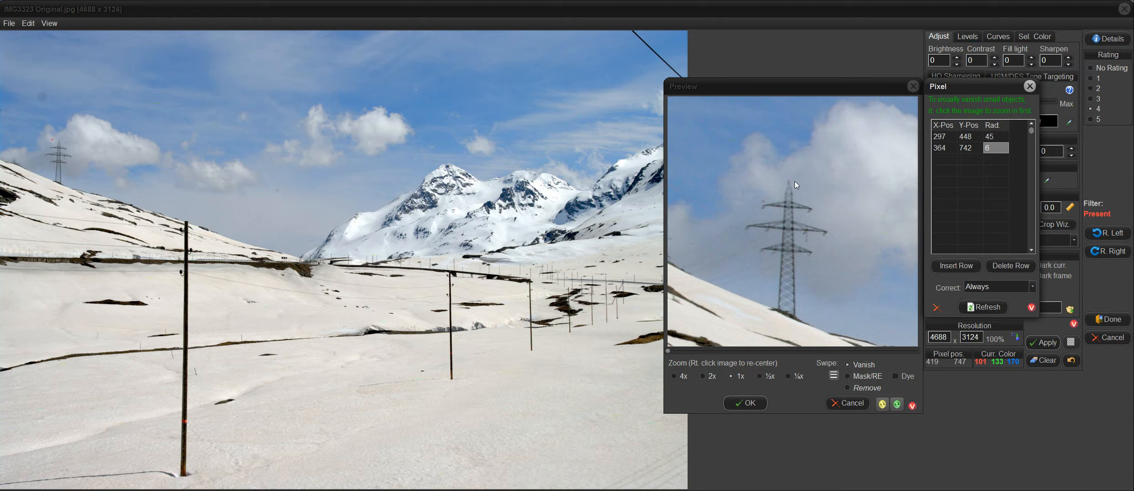
left_click(789, 206)
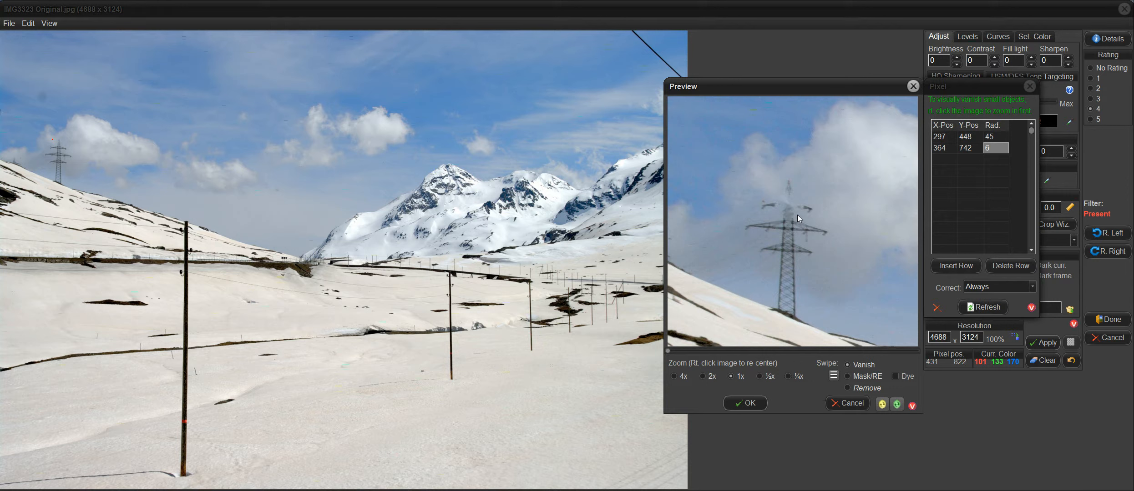
left_click(796, 213)
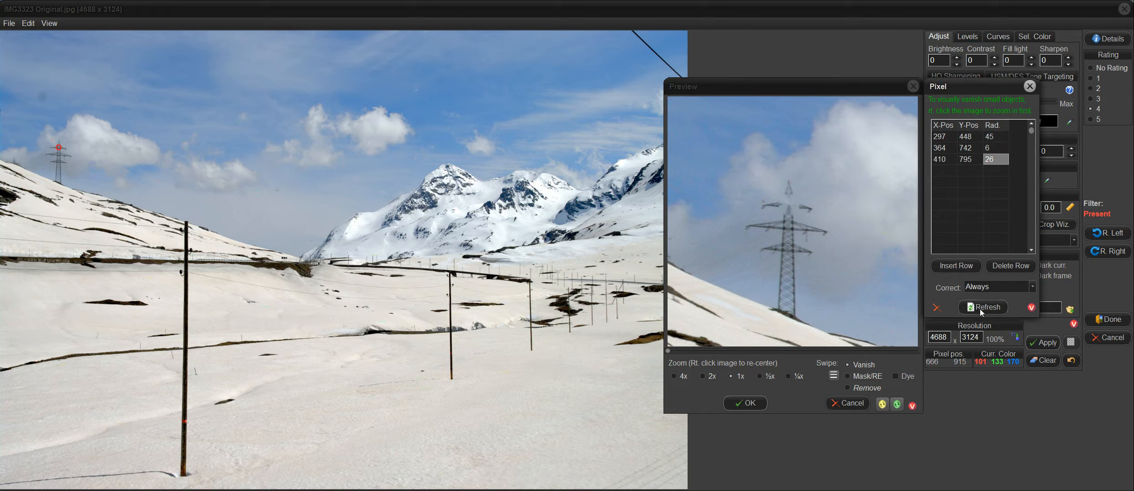
left_click(1007, 265)
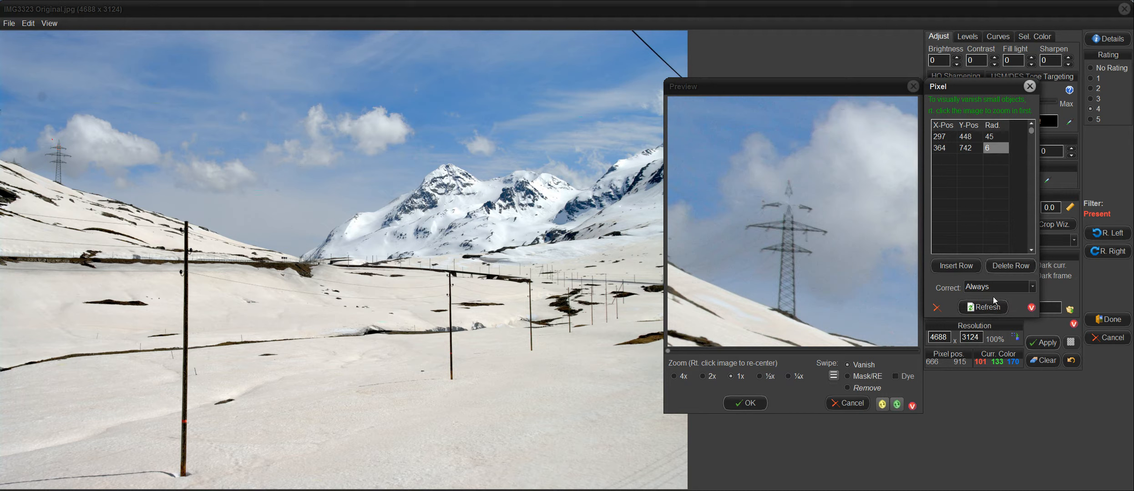
- Vanish the pylon's tip down to its top cross-arm with overlapping spots of about 26, 34 and 43 pixels radius
left_click(794, 180)
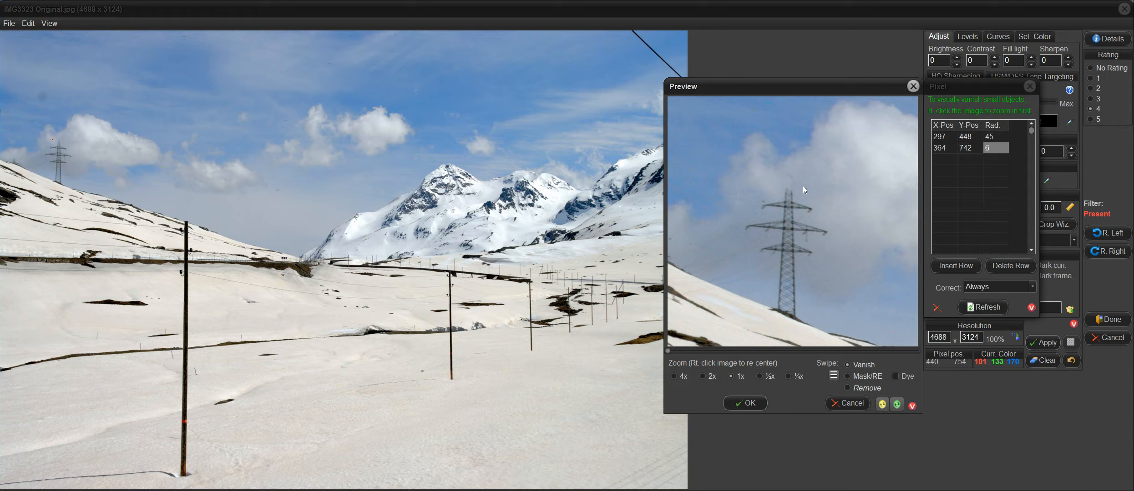
left_click(793, 180)
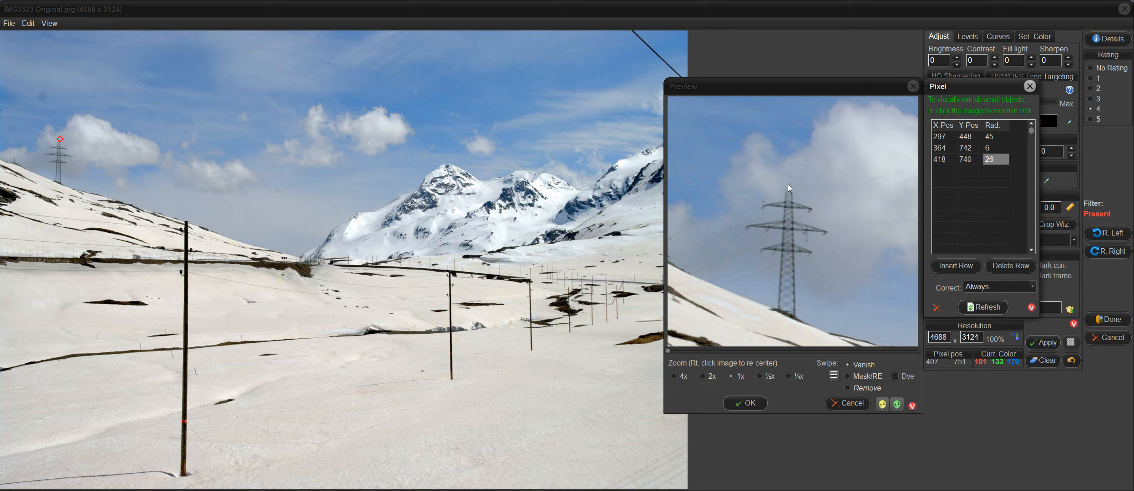
left_click(790, 186)
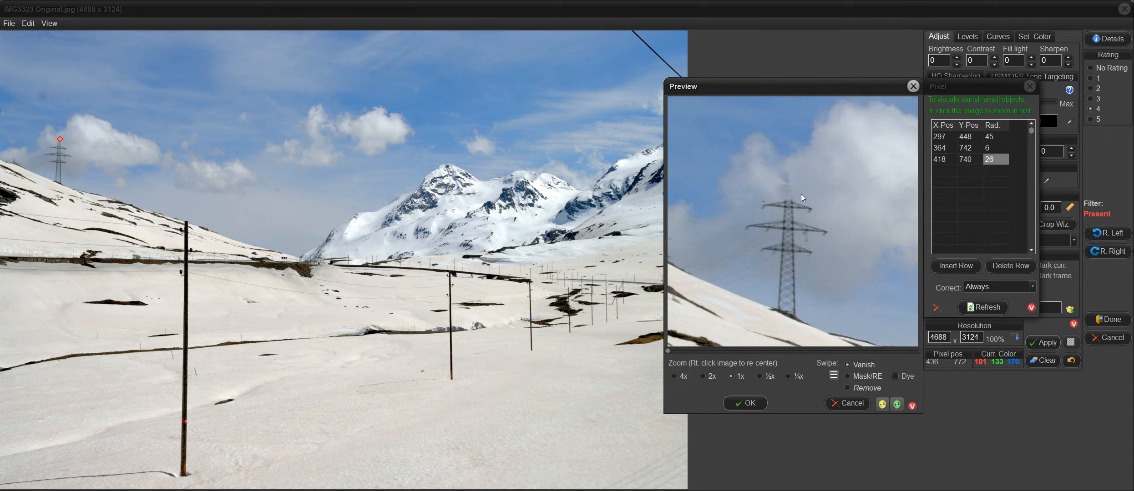
left_click(789, 195)
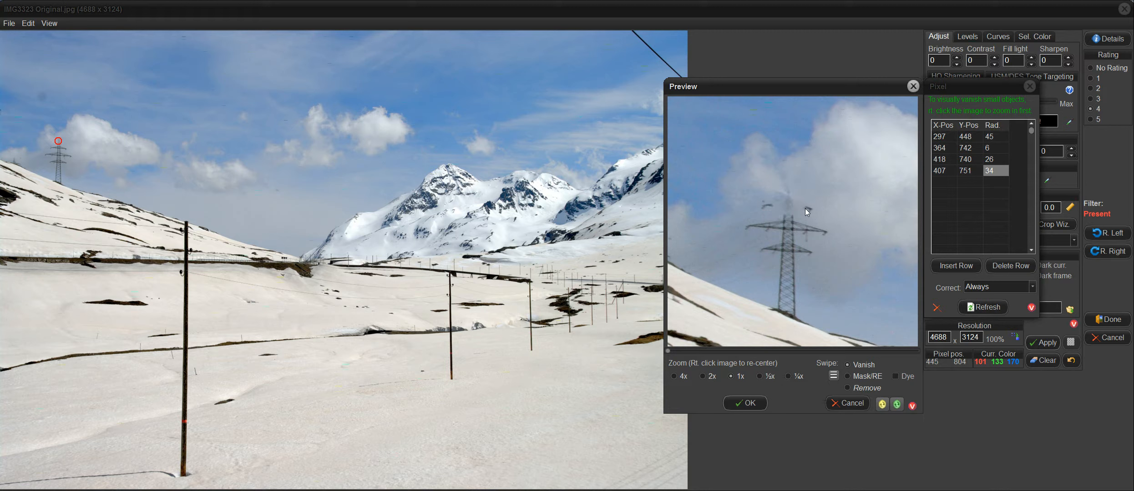
- Vanish the pylon's top cross-arm from both ends inward, using radii of about 20, 23 and 17, and 44 for its centre
left_click(805, 208)
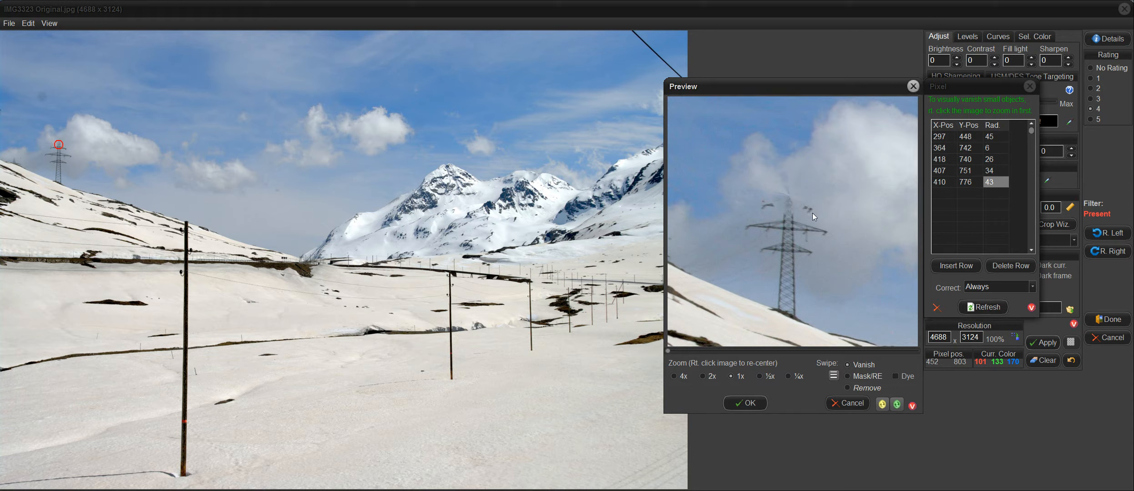
left_click(814, 215)
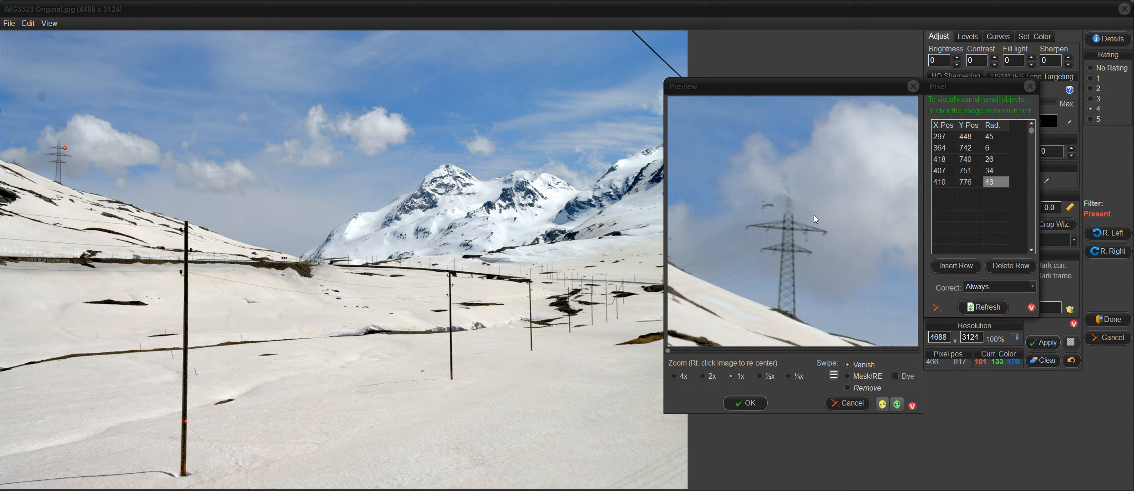
left_click(768, 205)
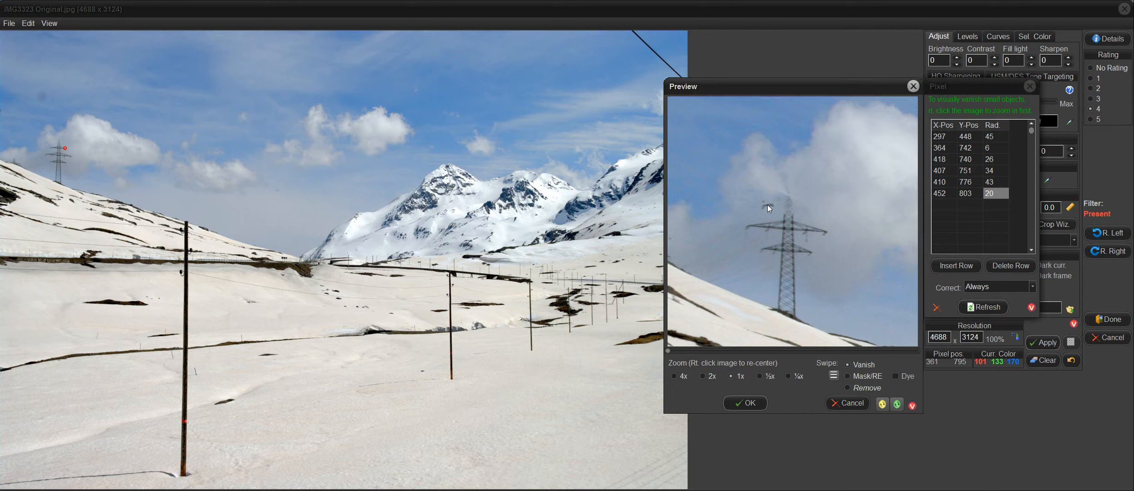
left_click(775, 209)
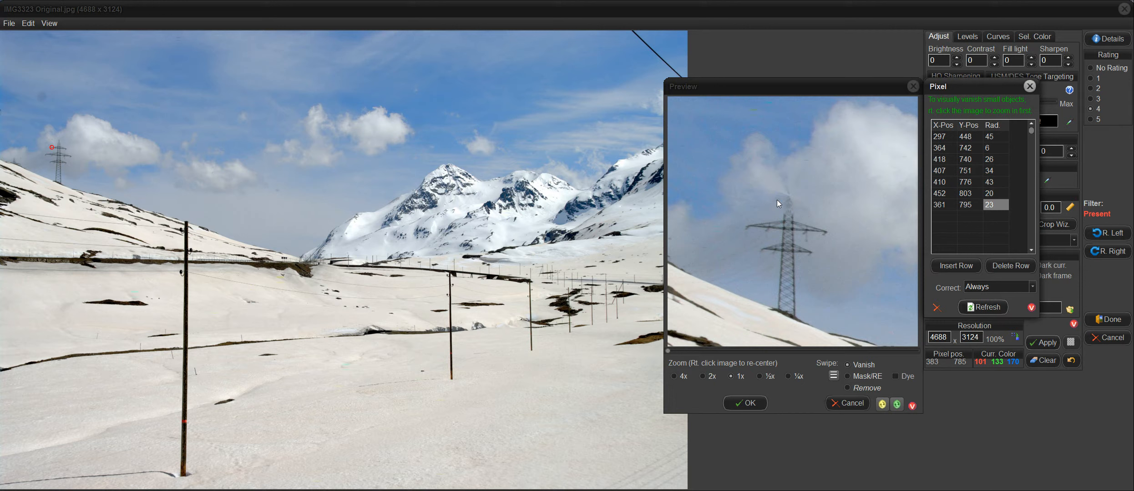
left_click(777, 200)
left_click(783, 205)
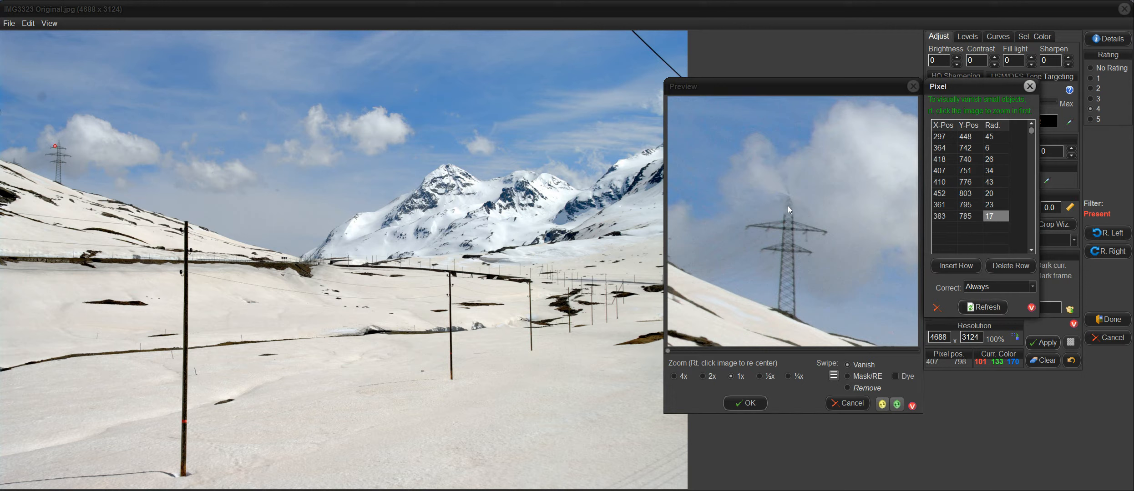
left_click(791, 208)
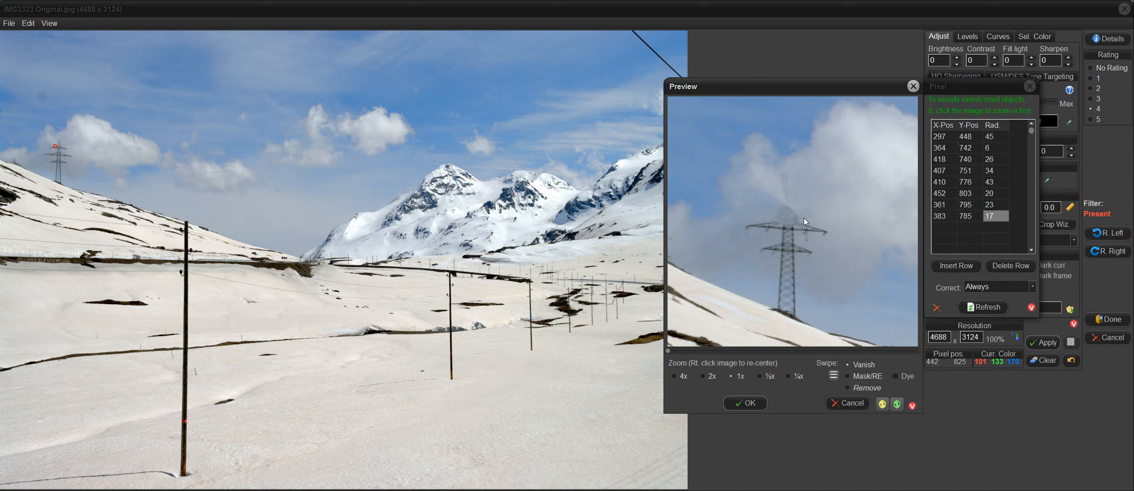
left_click(804, 218)
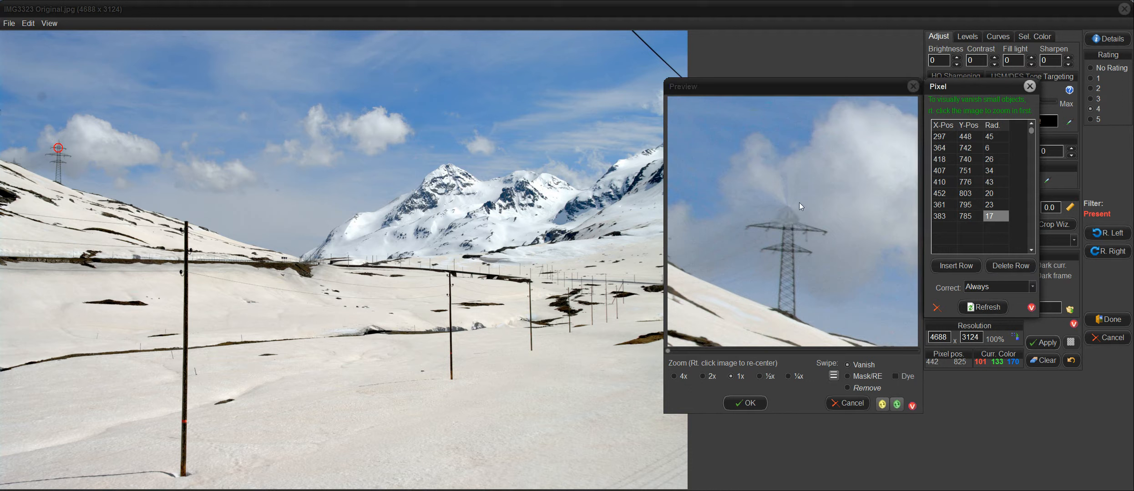
- Vanish the remaining traces in the cloud above the pylon with small spots of about 19 and 13 pixels radius
left_click(786, 179)
left_click(785, 180)
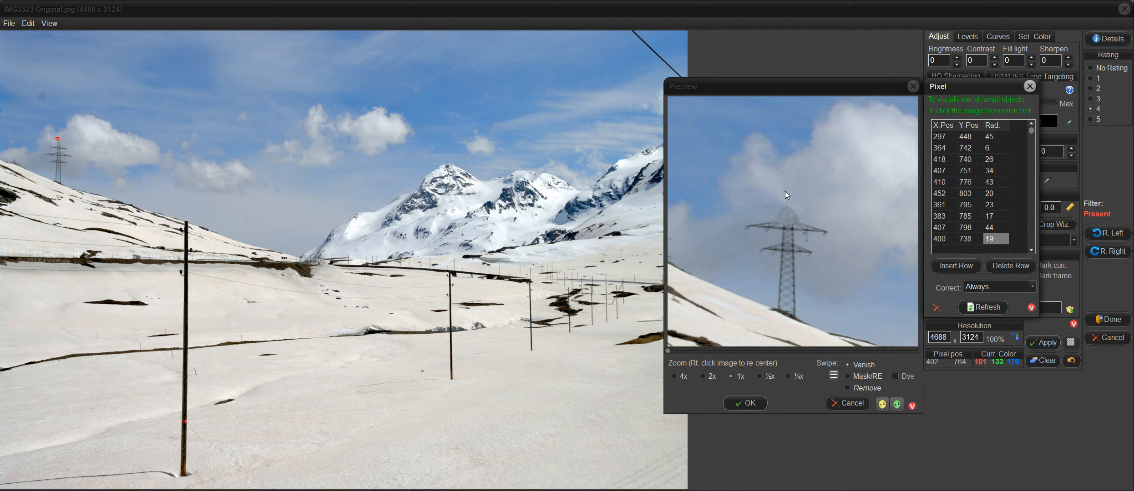
left_click(791, 198)
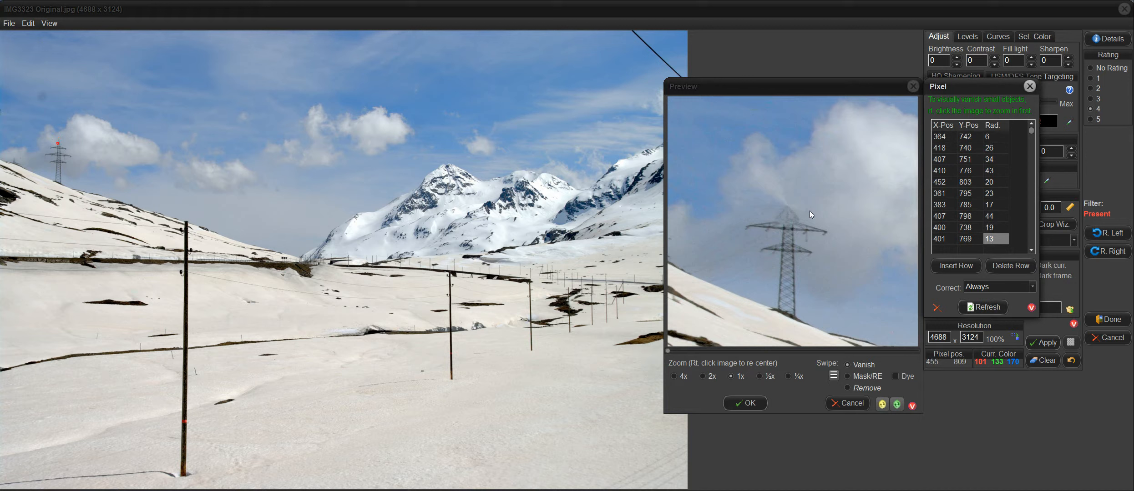
- Vanish the pylon's wide middle cross-arm, covering its centre with a radius of about 53 and the remaining parts with about 34 to 41
left_click(787, 218)
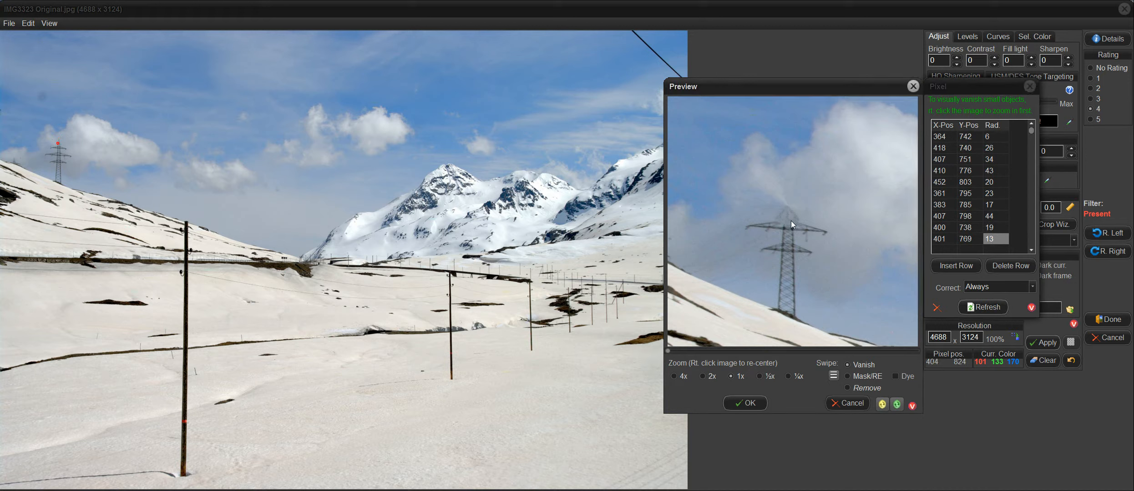
left_click(805, 232)
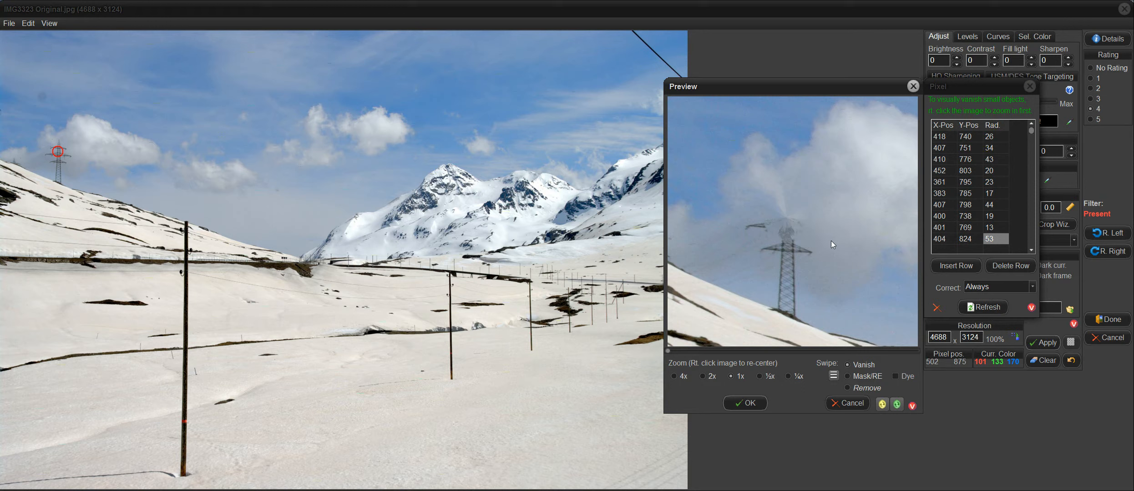
left_click(831, 241)
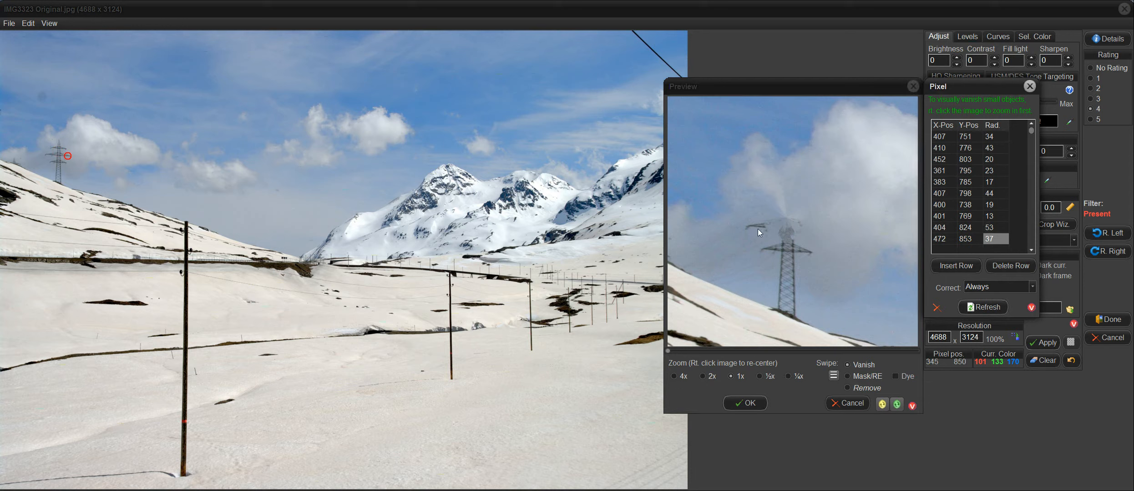
left_click_drag(755, 226, 790, 235)
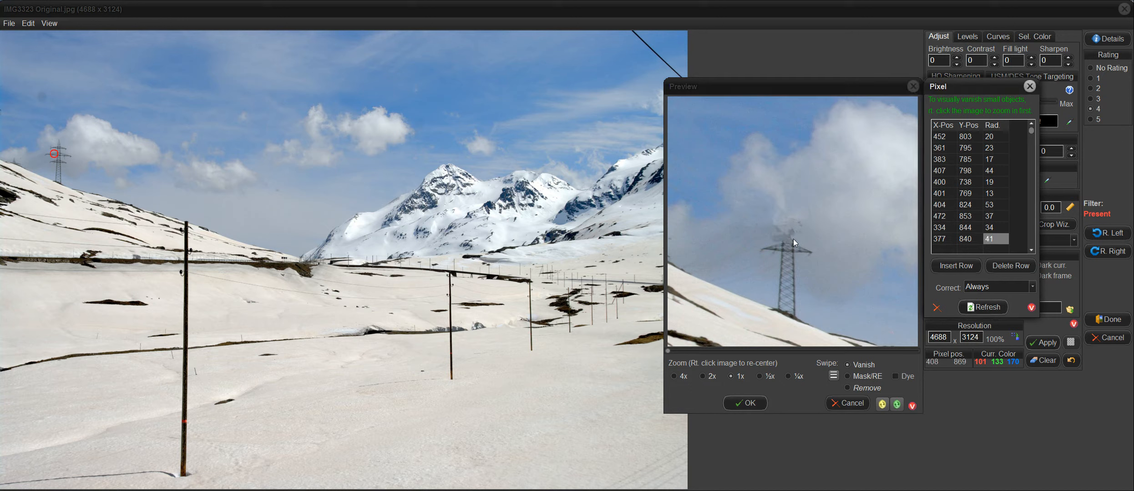
mouse_move(794, 230)
left_mouse_down()
mouse_move(808, 240)
mouse_move(792, 225)
left_mouse_up()
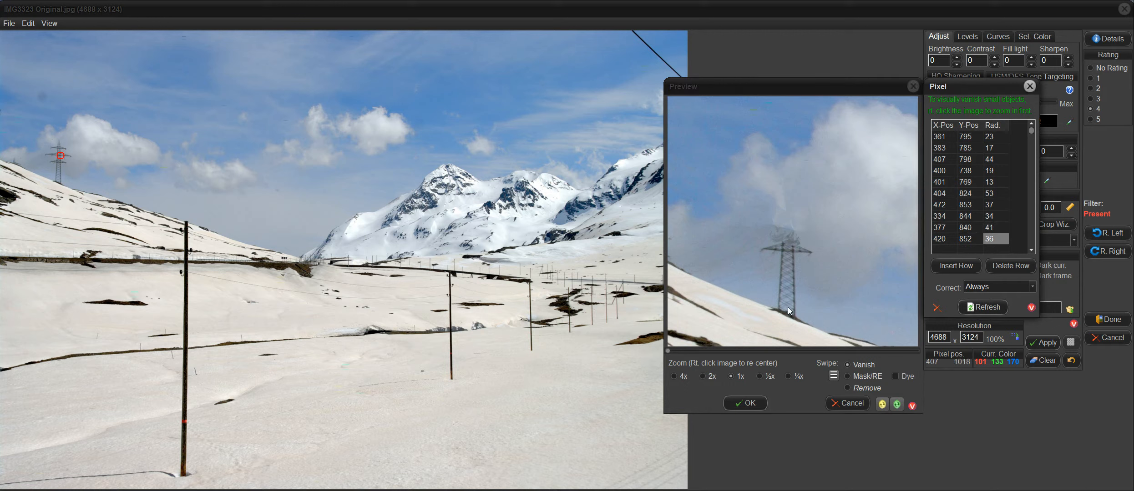
- Vanish the right end of the pylon's lower cross-arm with spots of about 27 and 15 pixels radius
left_click(812, 254)
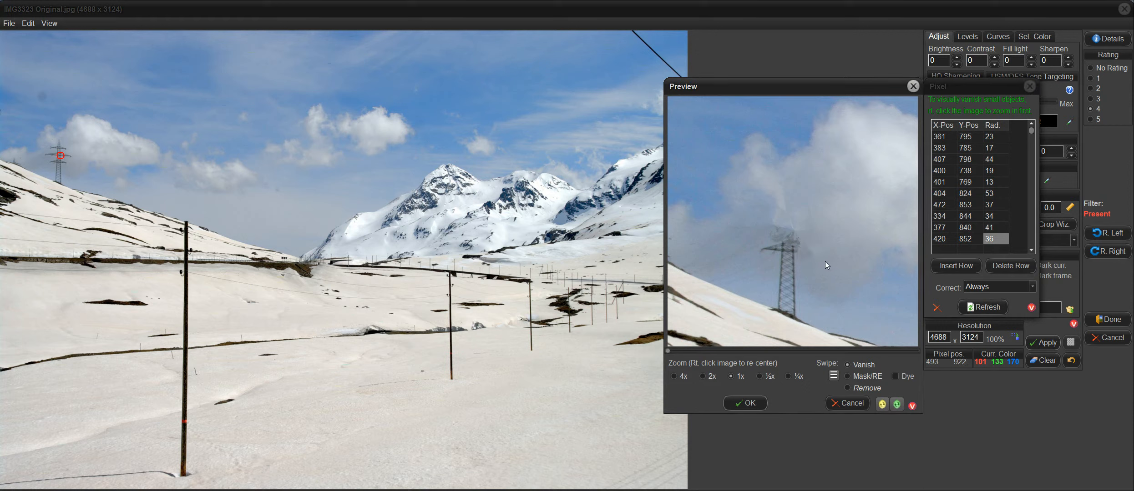
left_click(811, 253)
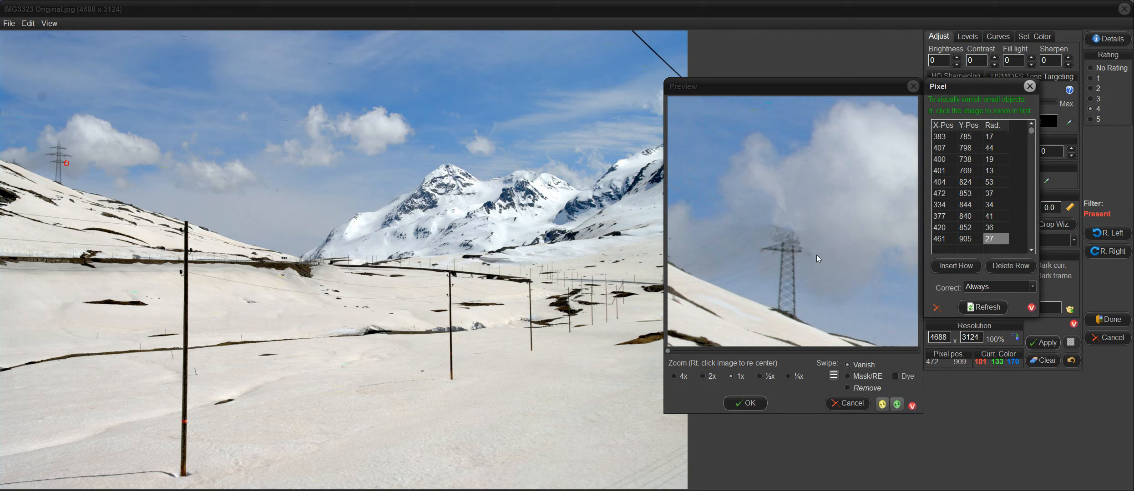
left_click(813, 258)
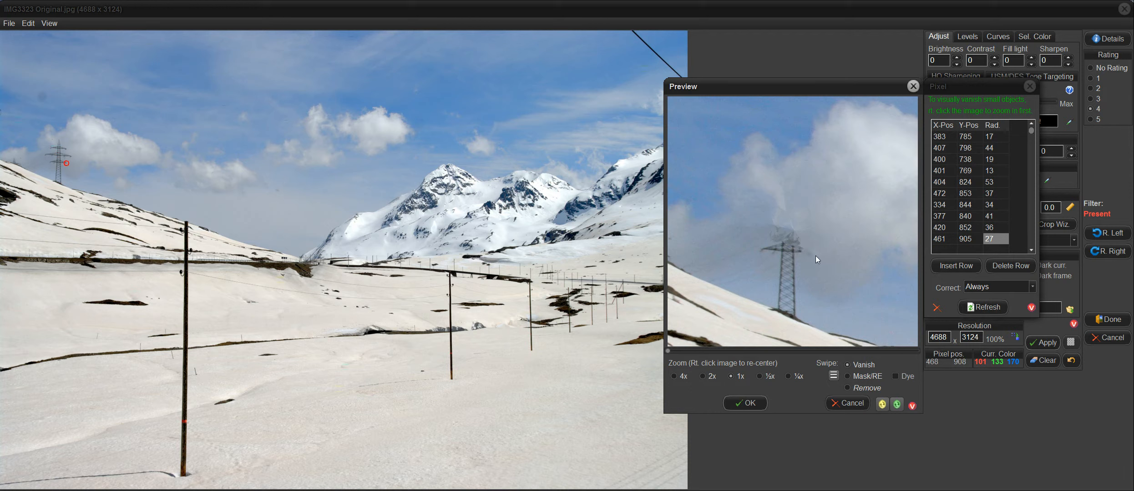
left_click(817, 259)
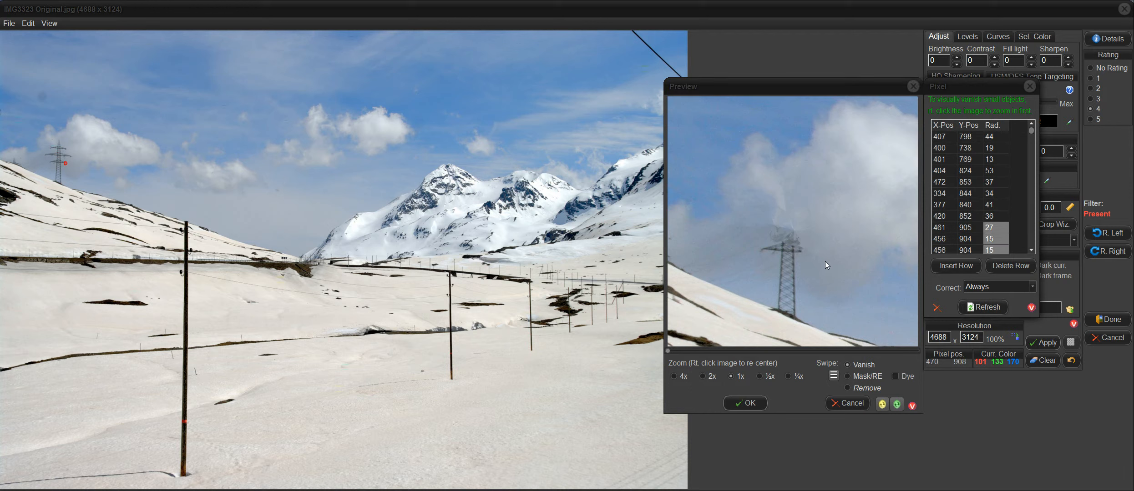
- Vanish the left part of the lower cross-arm with radii of about 32, 17 and 29, and the pylon's remaining centre at that height
left_click(758, 250)
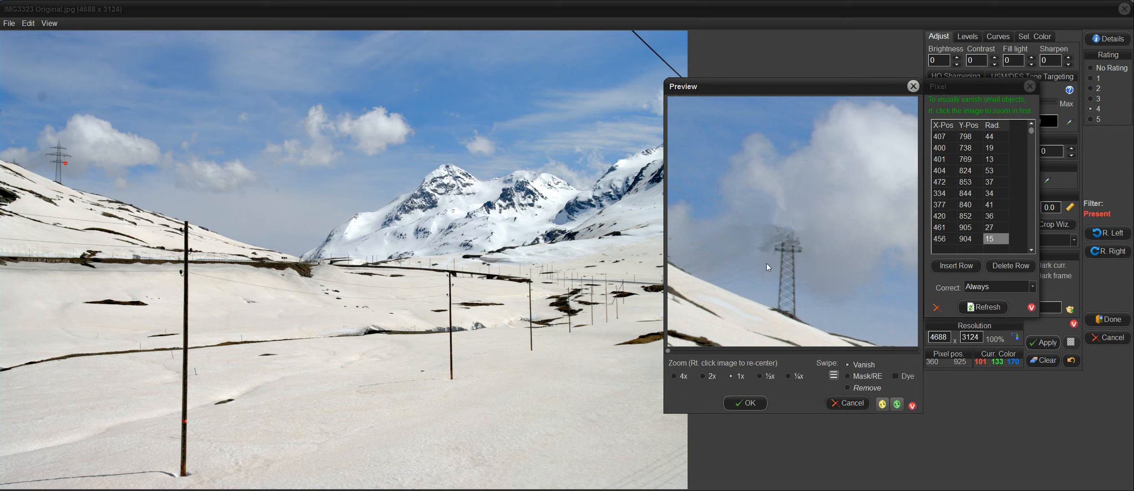
left_click(763, 260)
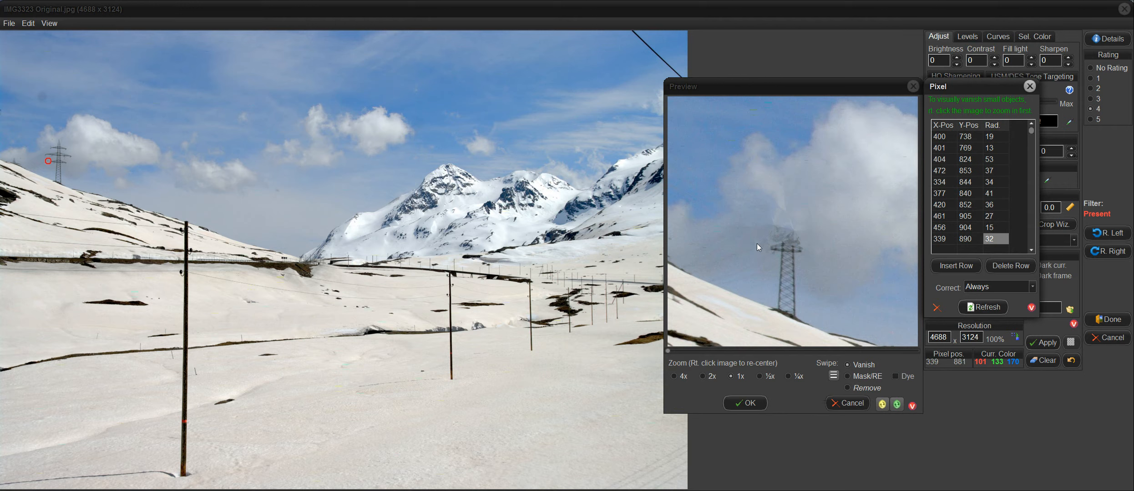
left_click(762, 244)
left_click(762, 243)
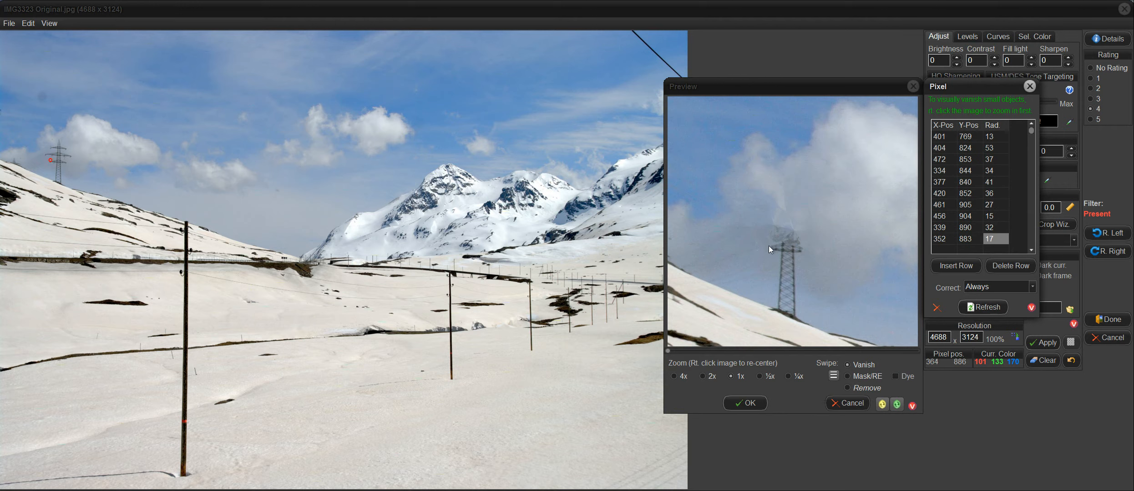
left_click(767, 247)
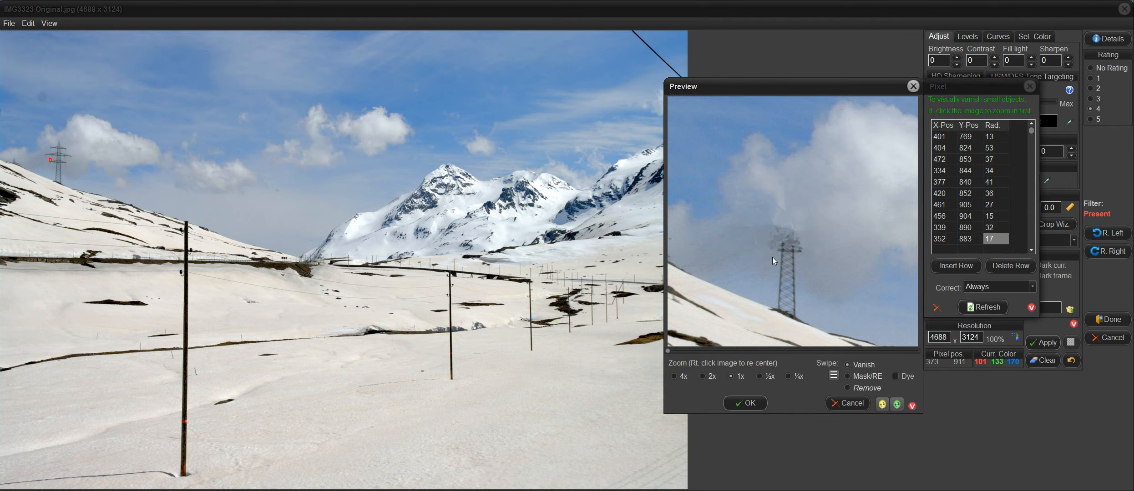
left_click(774, 258)
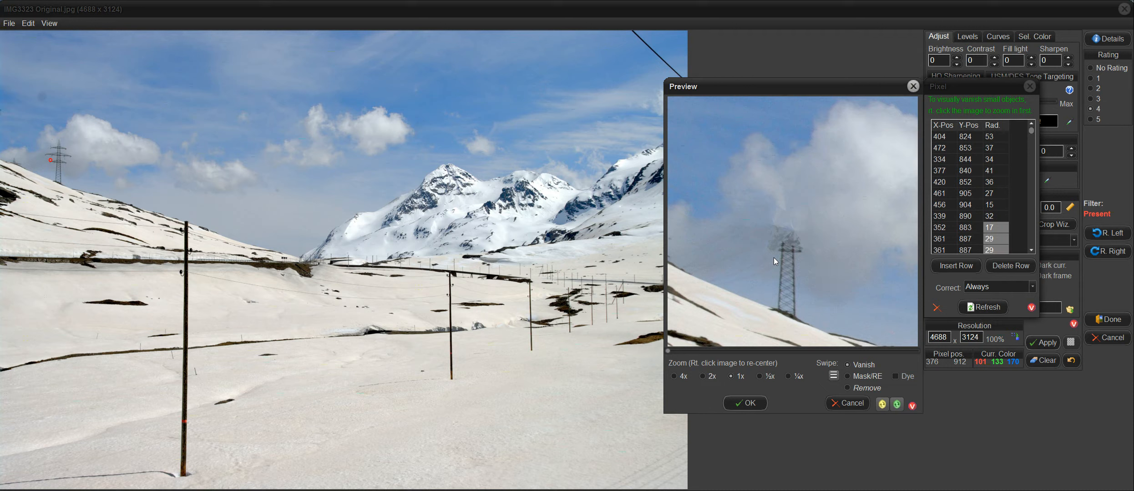
left_click(785, 245)
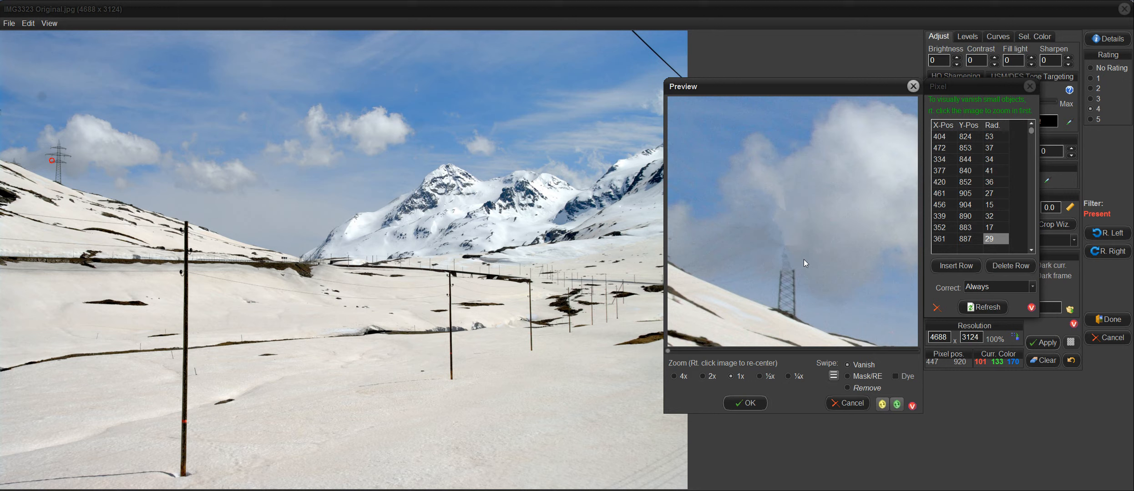
- Vanish the pylon's shaft below the cross-arms with radii of about 51, 42 and 28, and its remains near the hillside with about 9 to 18
left_click_drag(804, 258, 804, 259)
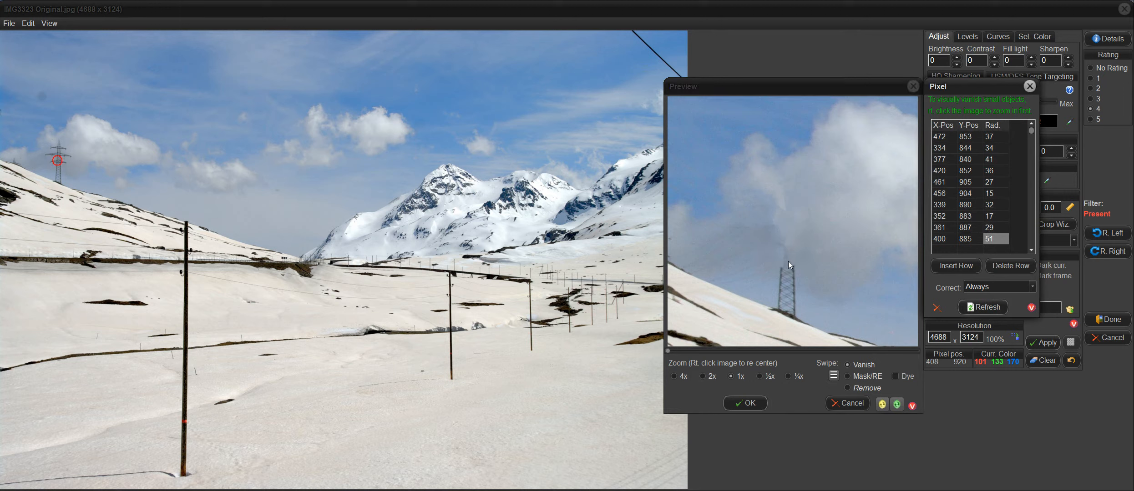
mouse_move(786, 262)
left_mouse_down()
mouse_move(801, 275)
mouse_move(790, 299)
left_mouse_up()
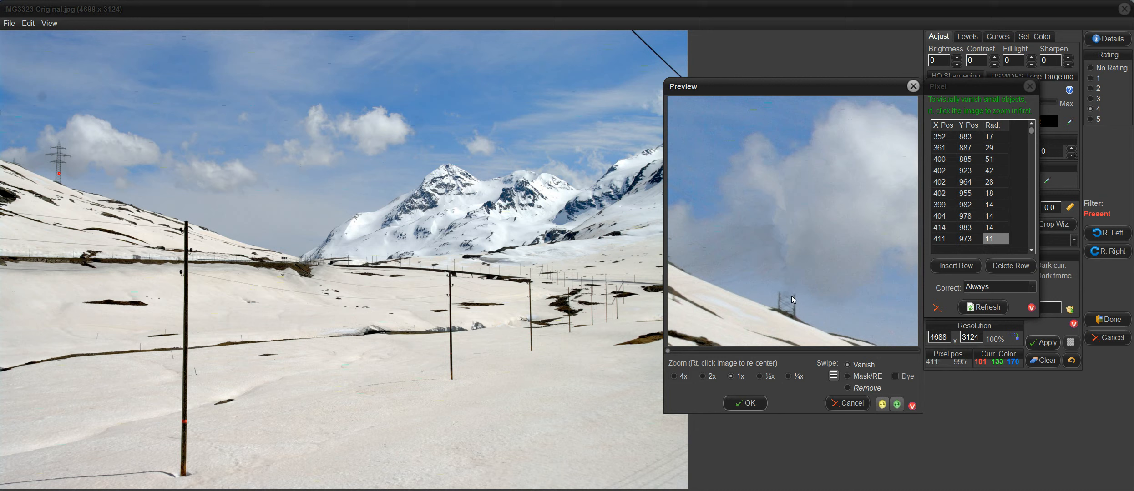
left_click(793, 297)
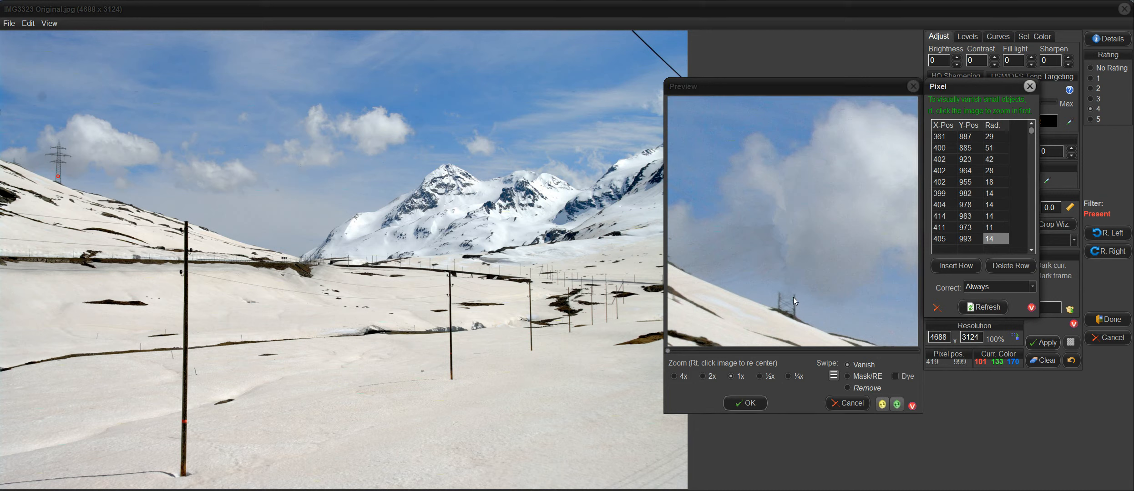
left_click(797, 299)
left_click(788, 301)
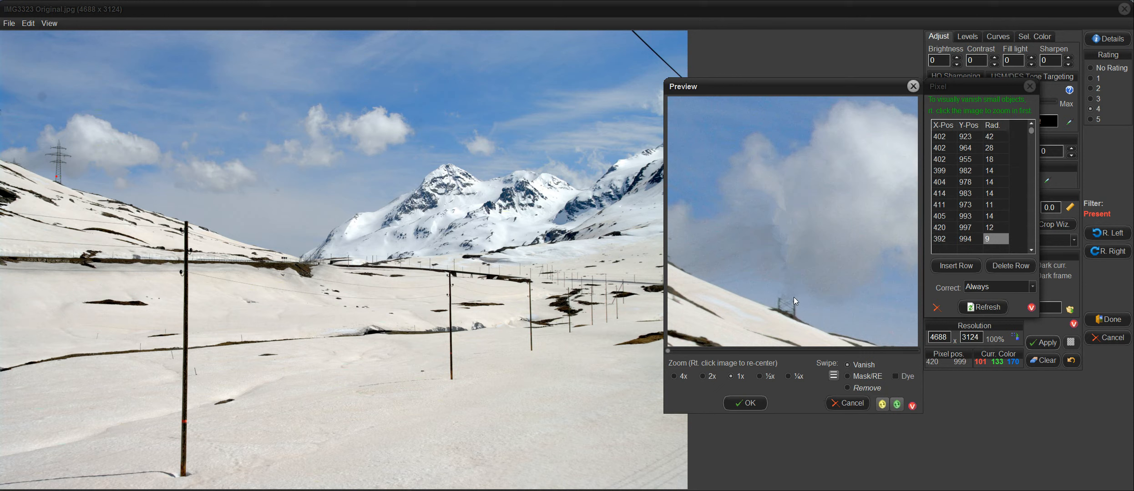
left_click(794, 297)
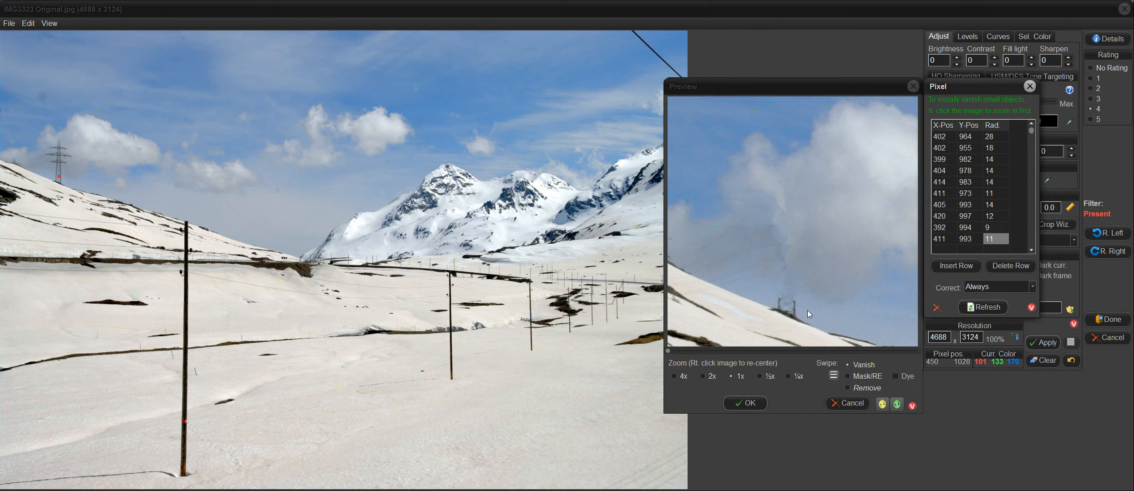
- Switch to Mask/RE with Dye turned on and mask the area at the pylon's right foot with a single circle of about 24 pixels radius
left_click(847, 376)
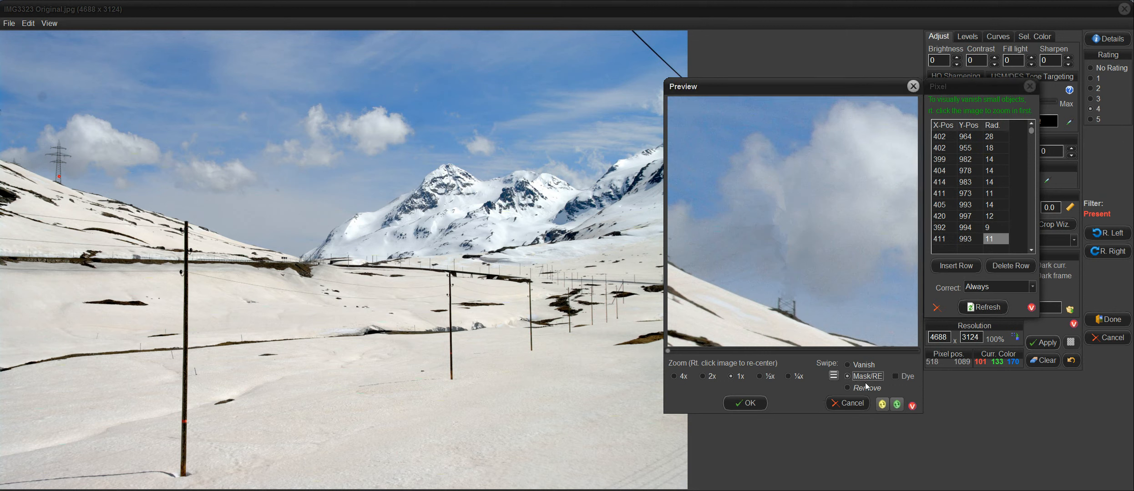
left_click(895, 377)
left_click_drag(795, 305, 797, 311)
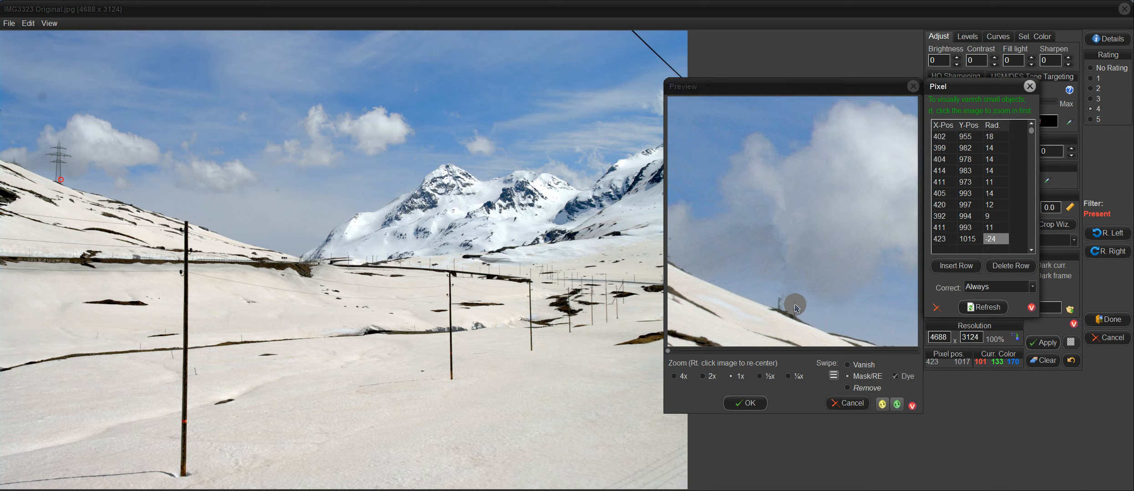
left_click(798, 311)
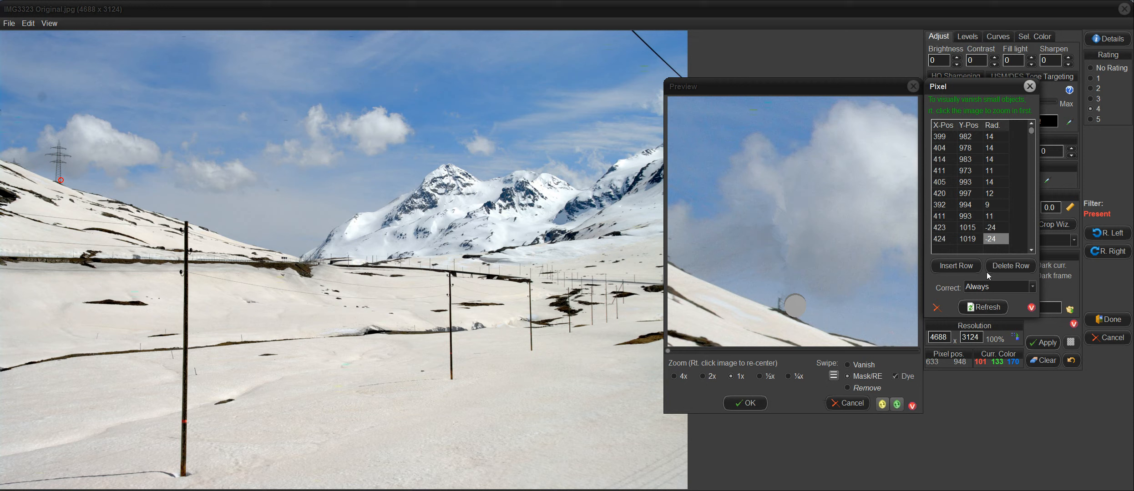
left_click(1019, 265)
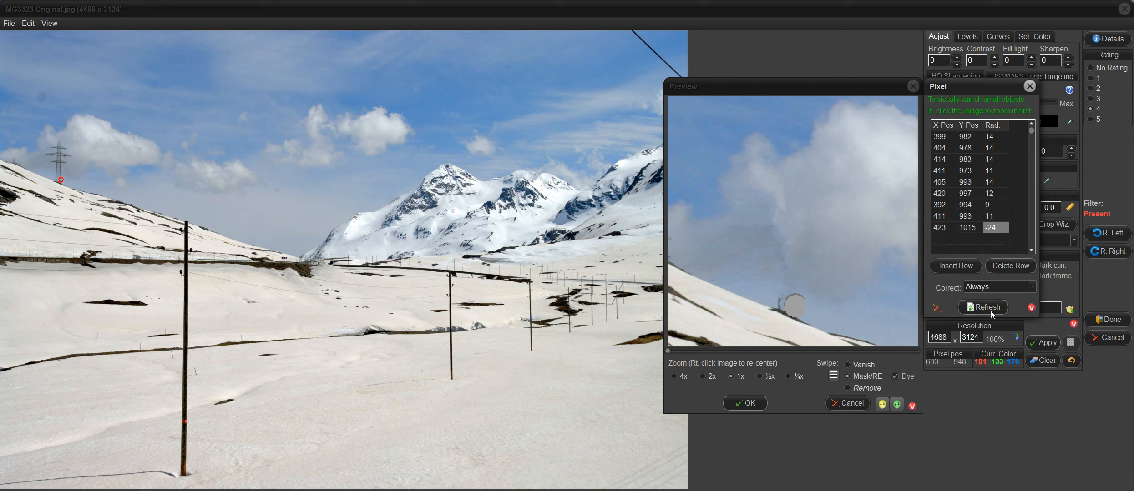
- Add a smaller mask of about 18 pixels radius inside the right-foot mask and one of about 23 over the pylon's left foot
left_click(800, 310)
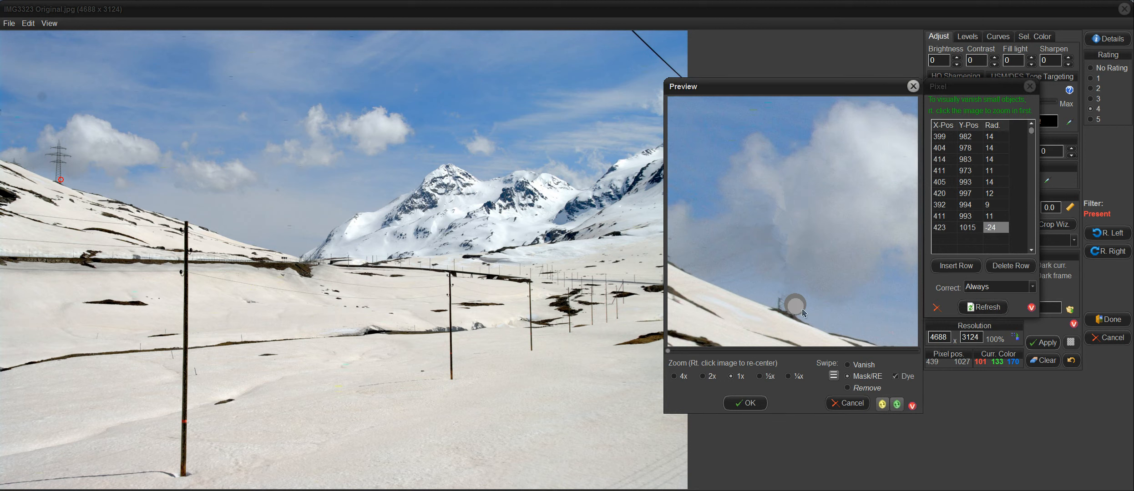
left_click(793, 307)
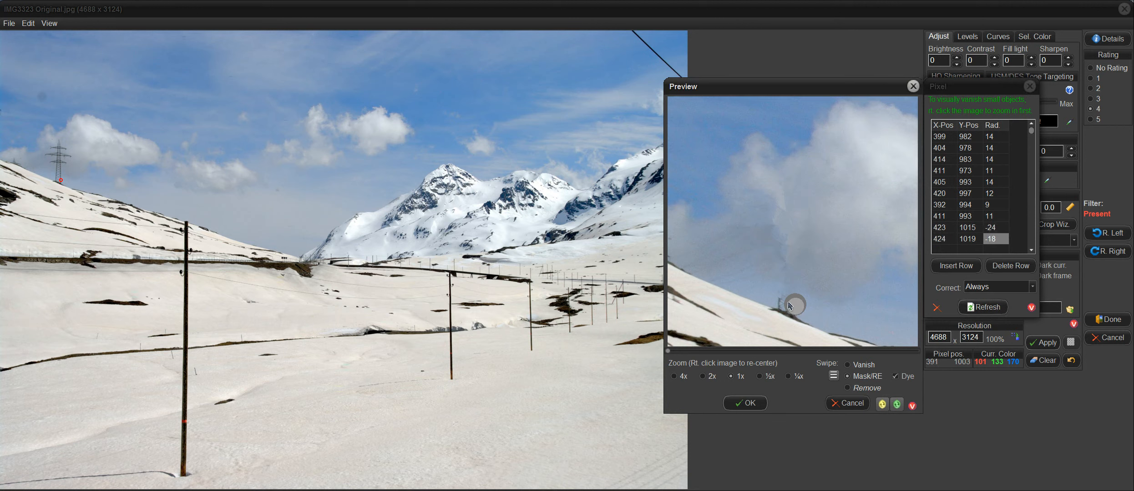
left_click(793, 306)
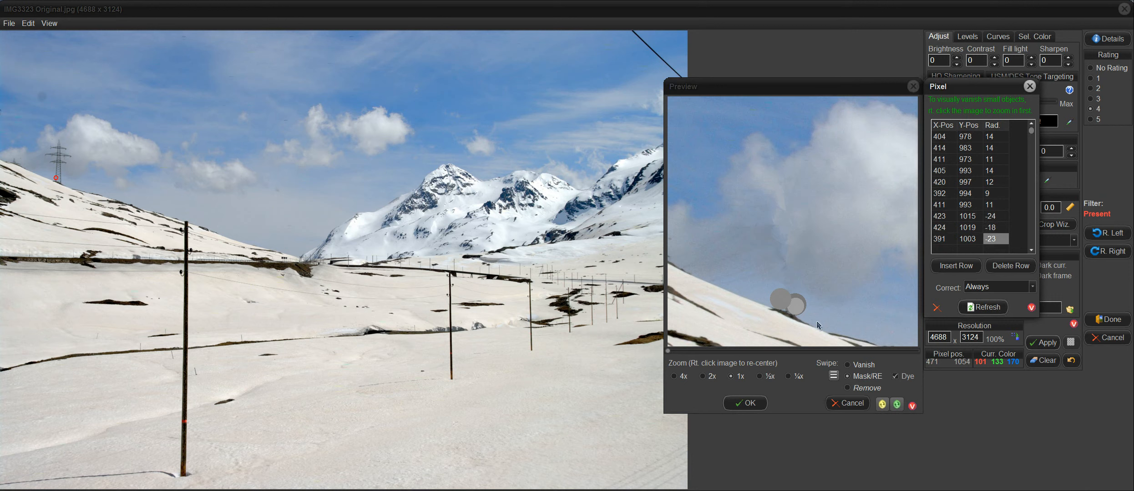
- Switch back to Vanish and treat the slope edge below the masks with a radius of about 39 and the area right of them with about 31
left_click(848, 365)
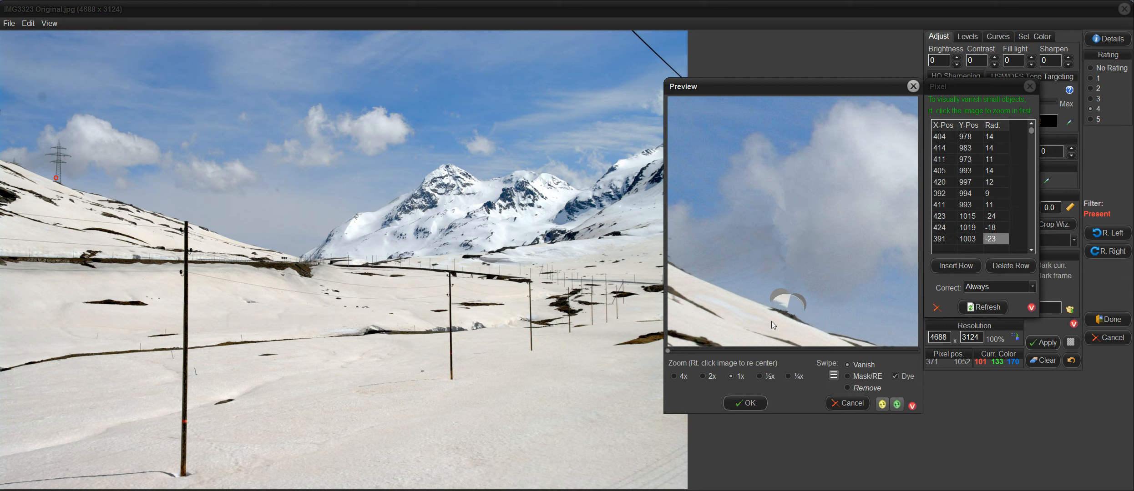
left_click_drag(787, 312, 771, 322)
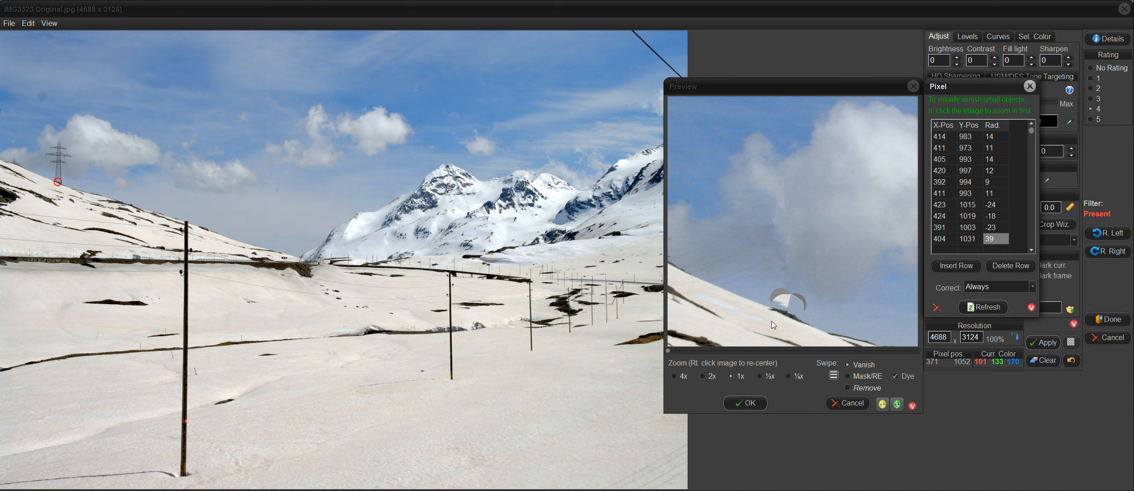
left_click(802, 300)
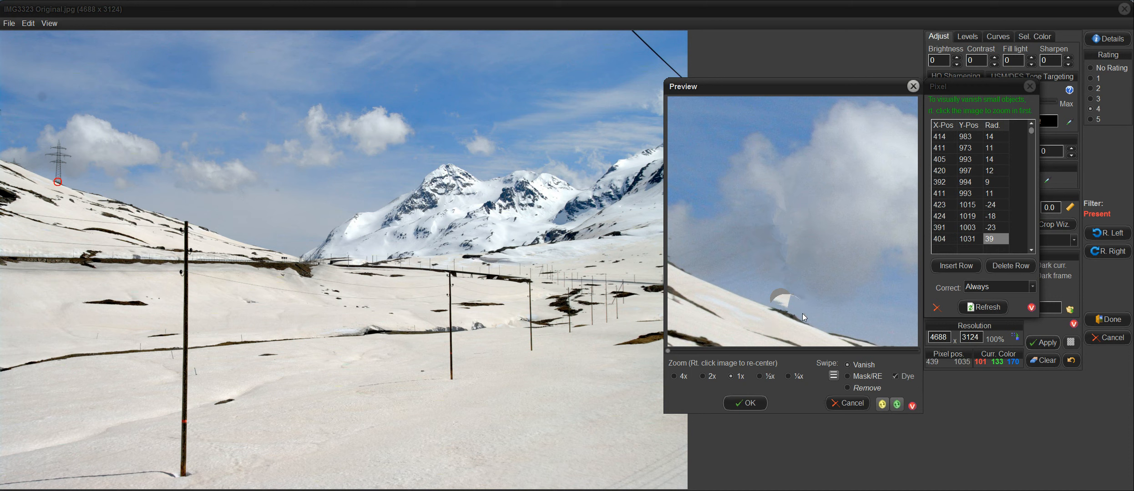
left_click_drag(802, 314, 803, 314)
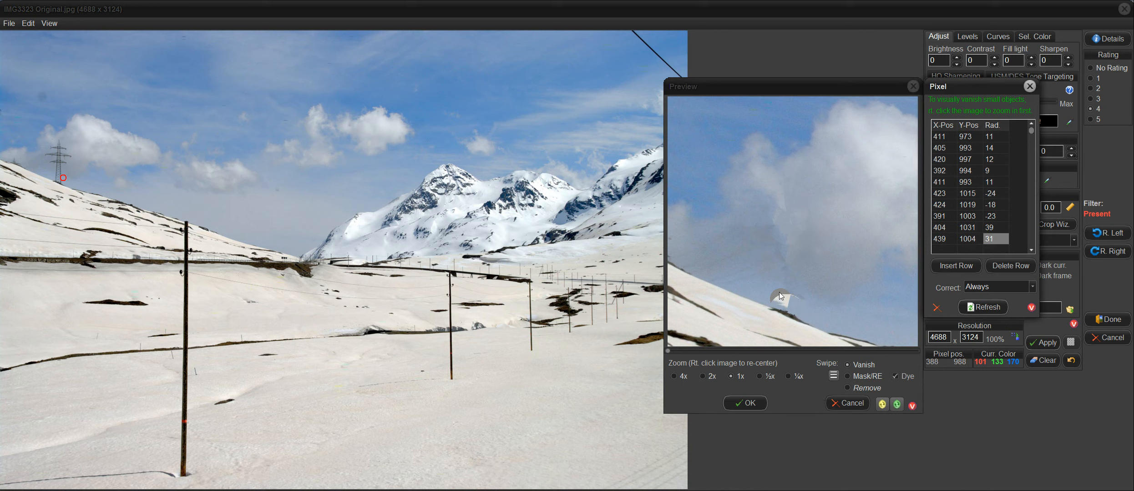
- Vanish the pylon's left foot and the gap between the feet with spots of about 35, 22, 10, 21 and 14 pixels radius
left_click(778, 292)
left_click(790, 304)
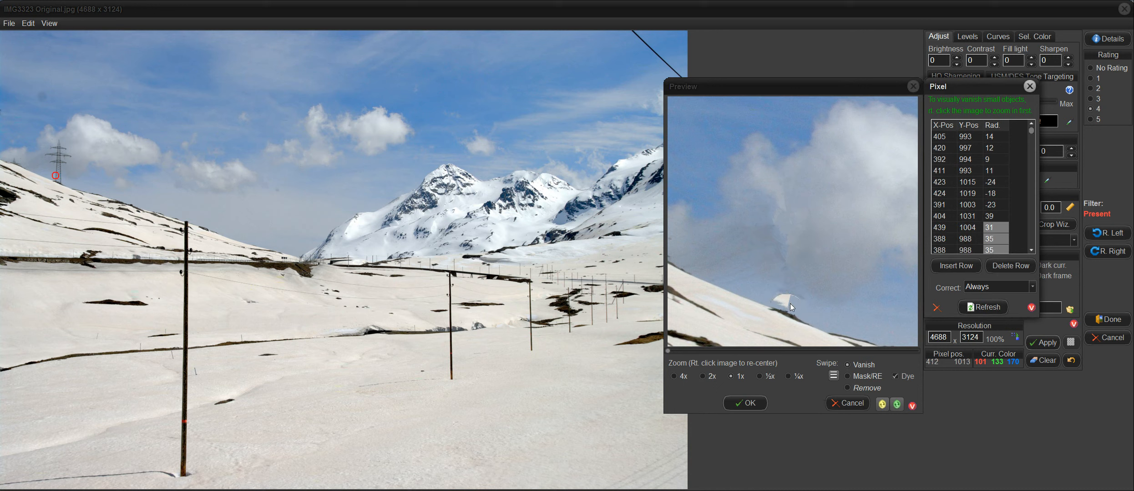
left_click_drag(783, 299, 790, 305)
left_click(801, 300)
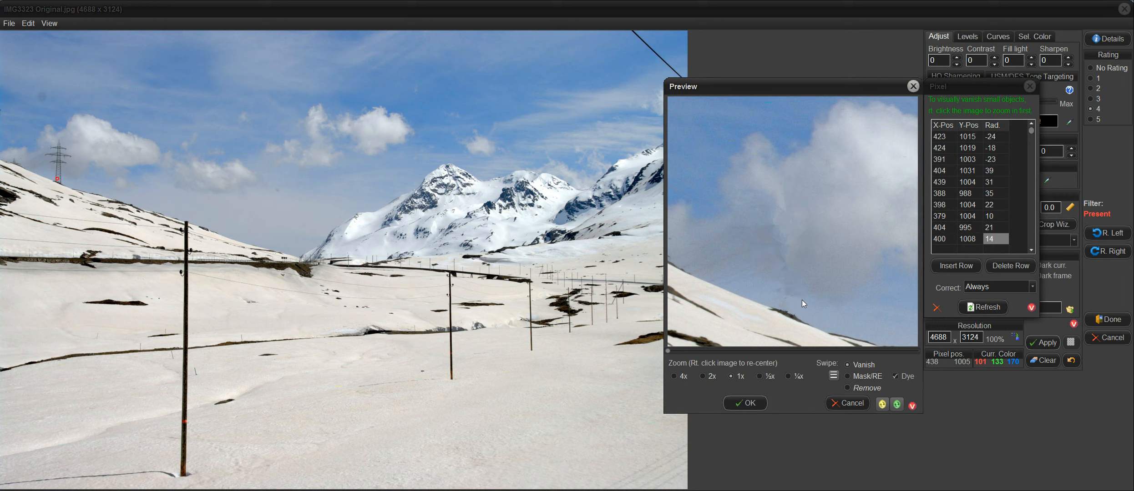
- Vanish the last traces just above the slope where the pylon stood, with spots of about 9, 21, 18 and 7 pixels radius
mouse_move(802, 300)
left_mouse_down()
mouse_move(791, 297)
mouse_move(805, 304)
left_mouse_up()
left_click(800, 301)
left_click(779, 291)
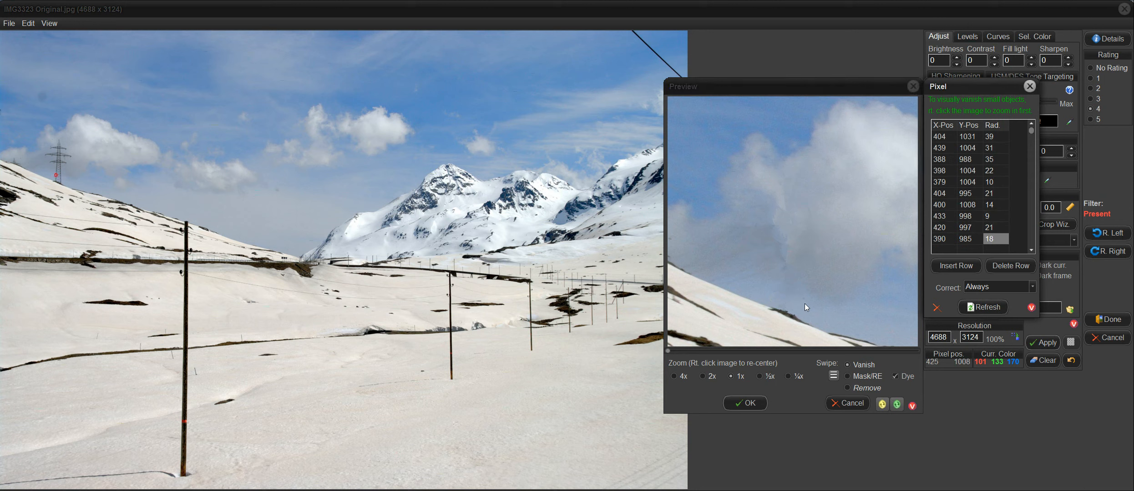
left_click(805, 301)
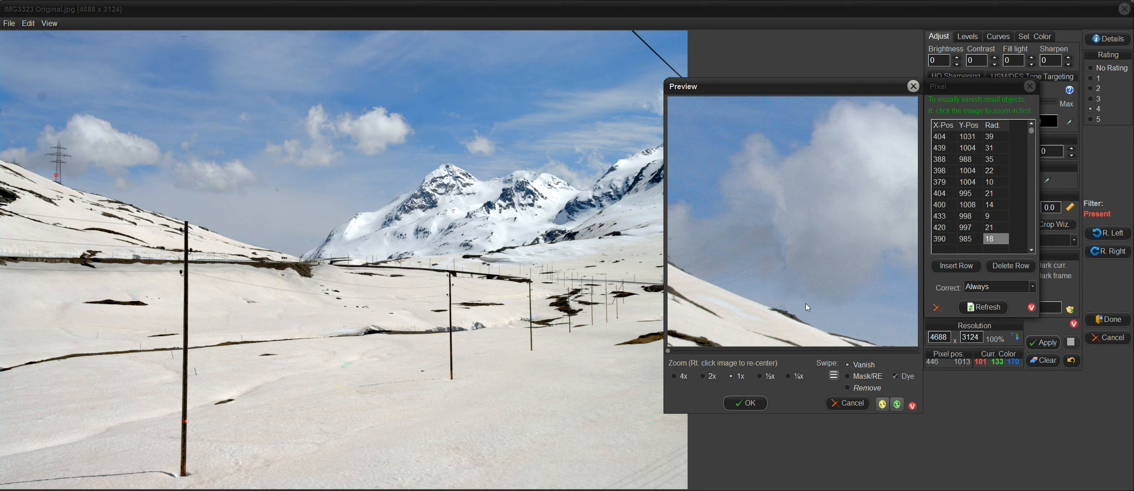
left_click_drag(804, 302, 803, 296)
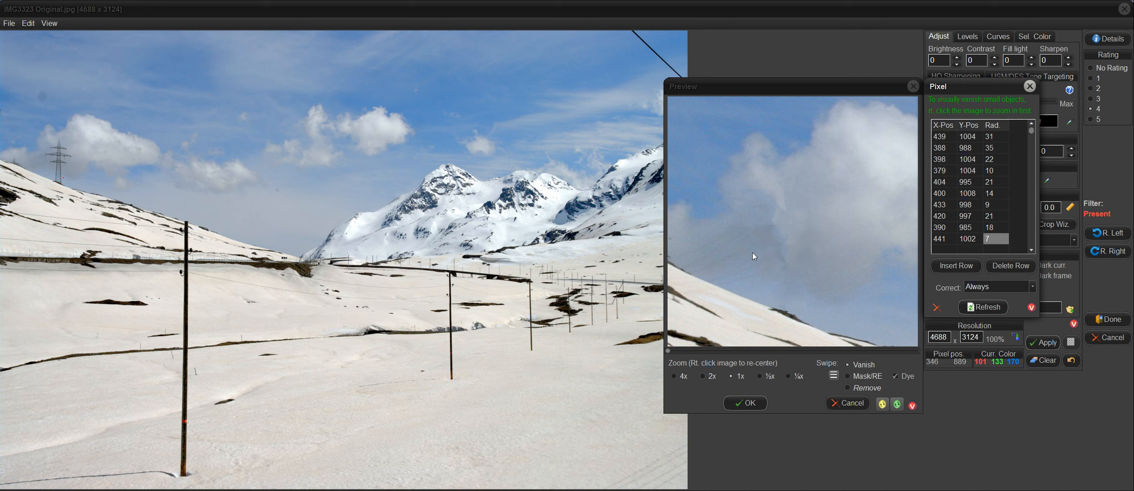
- Vanish the faint traces in the sky left of the former pylon with spots of about 32, 29 and 28 pixels radius
left_click(718, 244)
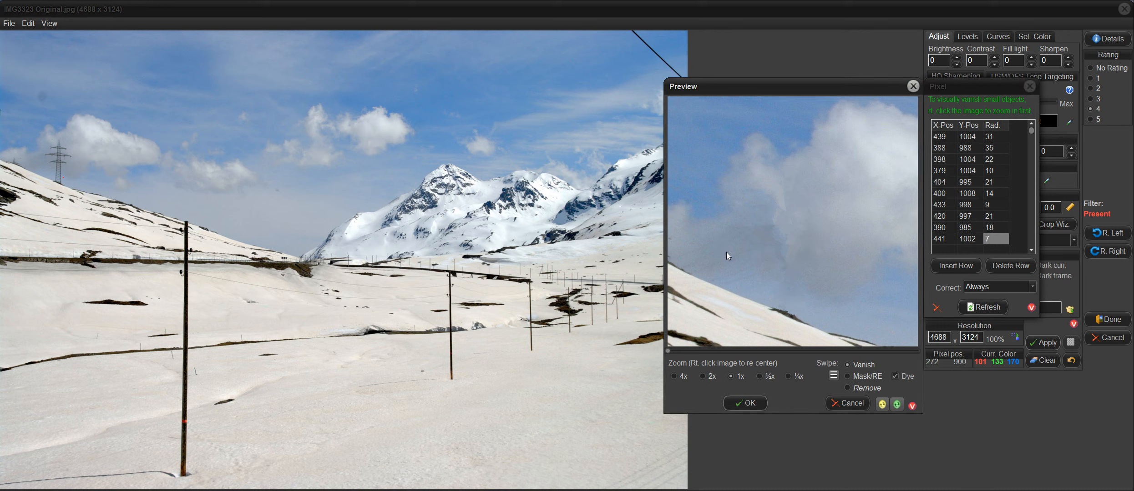
left_click_drag(728, 253, 736, 263)
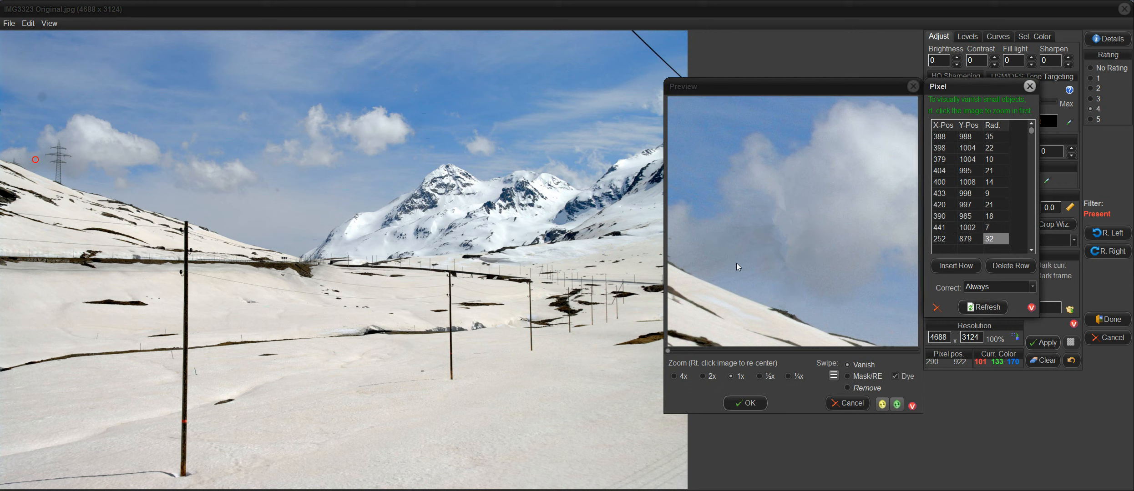
left_click(753, 270)
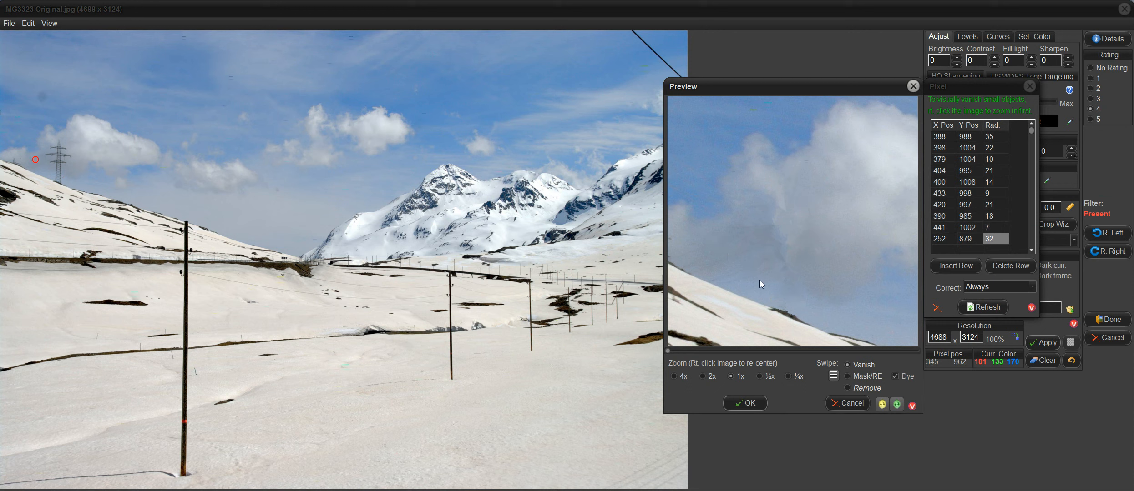
mouse_move(753, 269)
left_mouse_down()
mouse_move(760, 280)
mouse_move(729, 281)
left_mouse_up()
left_click(738, 275)
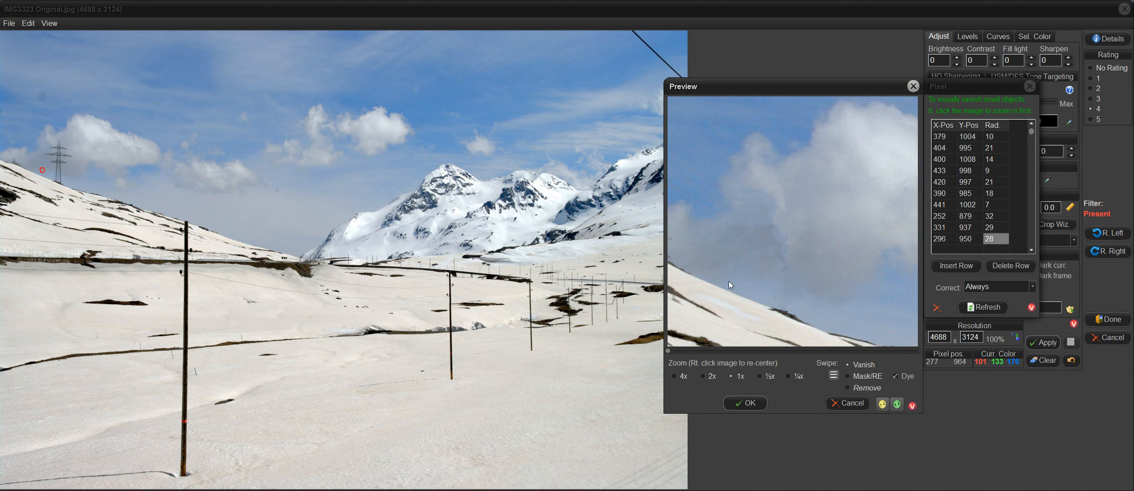
- Vanish the remaining sky traces farther left, close above the snowy slope, with spots of about 17 to 31 pixels radius
left_click_drag(716, 277, 717, 280)
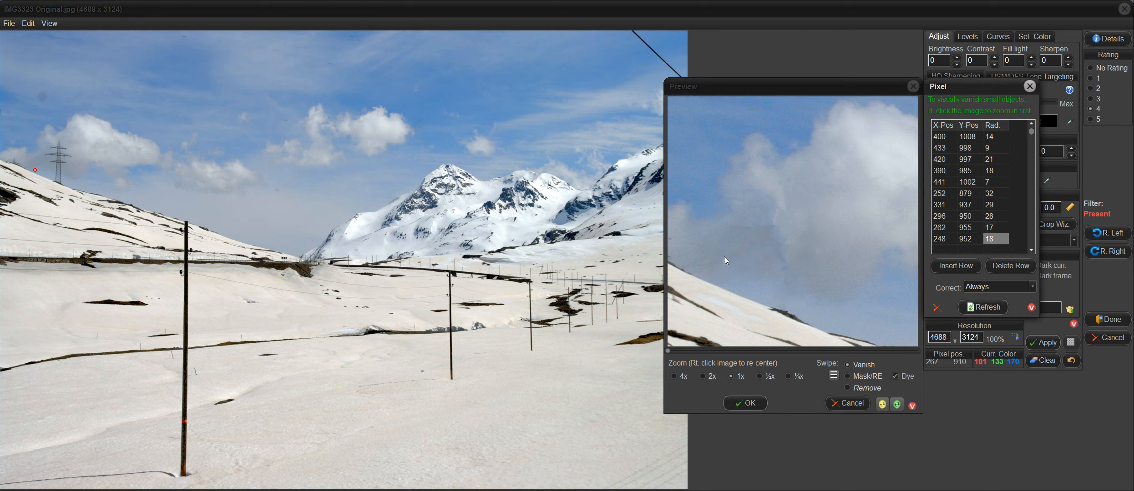
mouse_move(724, 257)
left_mouse_down()
mouse_move(747, 258)
mouse_move(704, 270)
left_mouse_up()
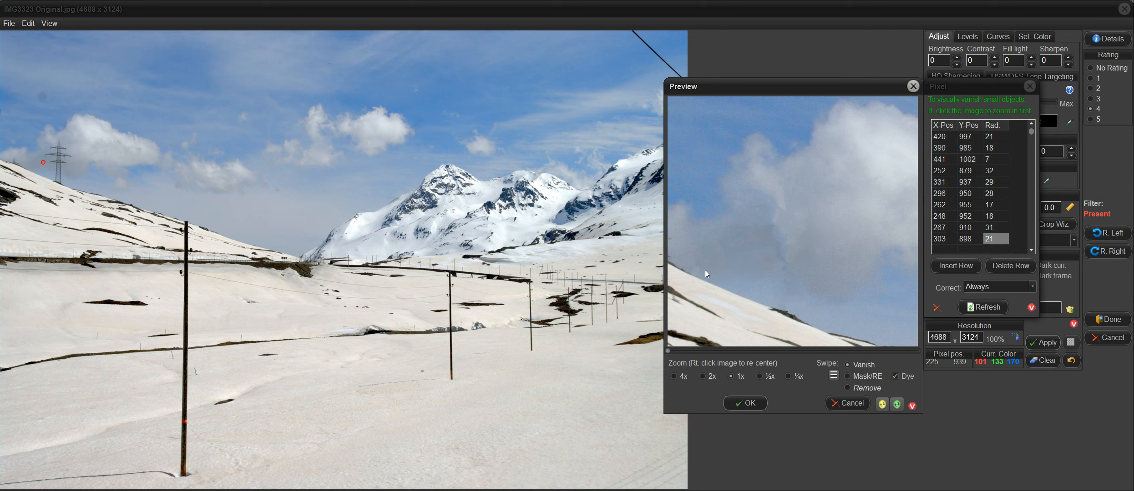
mouse_move(702, 270)
left_mouse_down()
mouse_move(716, 274)
mouse_move(686, 252)
mouse_move(700, 264)
left_mouse_up()
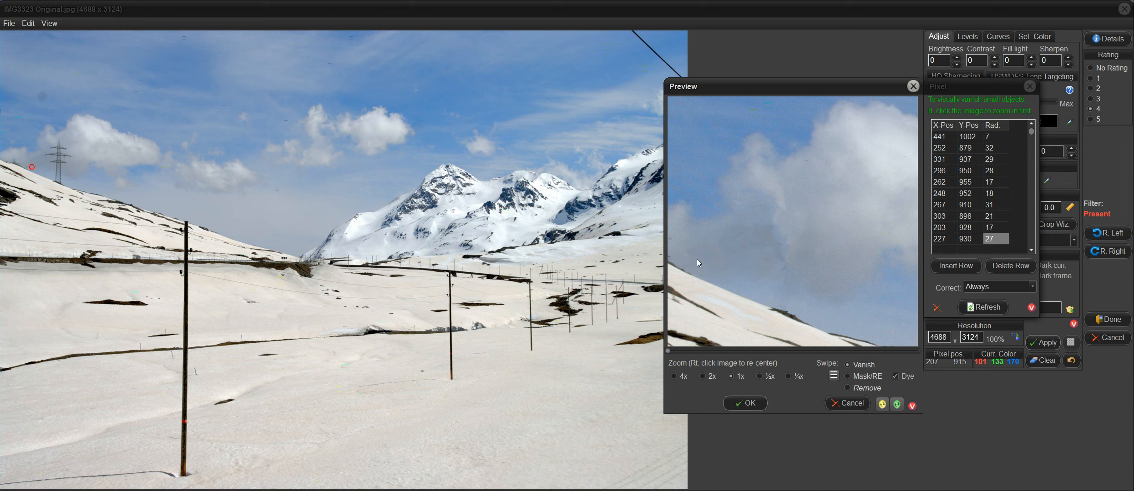
left_click_drag(694, 257, 702, 242)
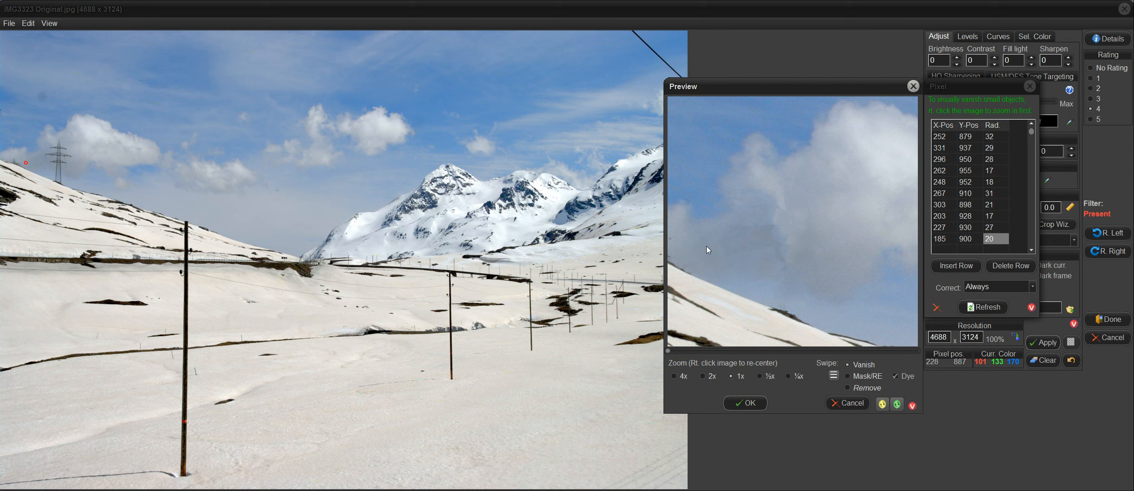
left_click_drag(707, 247, 707, 247)
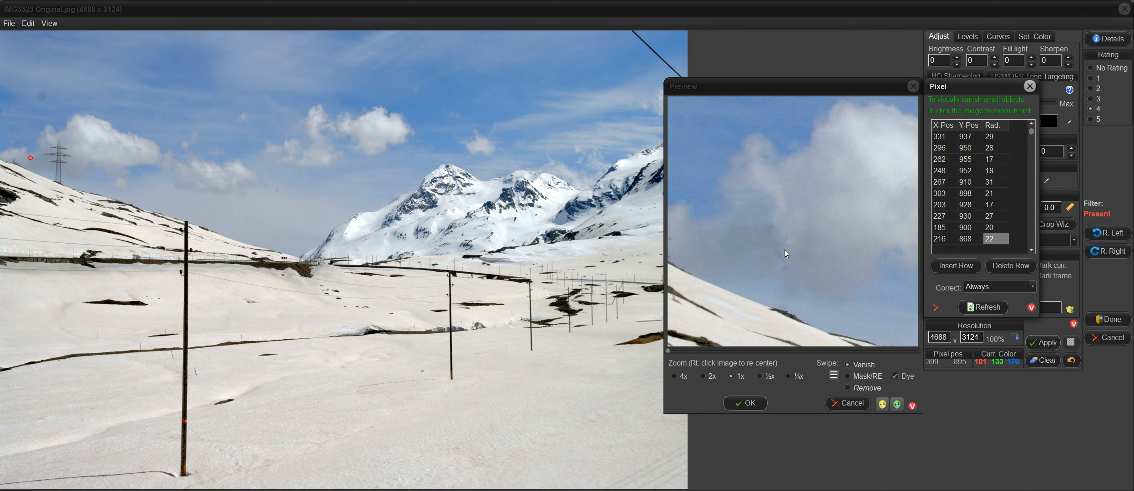
- Smooth the uneven cloud patch where the pylon's shaft and cross-arms stood, vanishing it with spots of about 21 to 38 pixels radius
mouse_move(784, 250)
left_mouse_down()
mouse_move(788, 265)
mouse_move(768, 231)
left_mouse_up()
left_click_drag(781, 268, 787, 280)
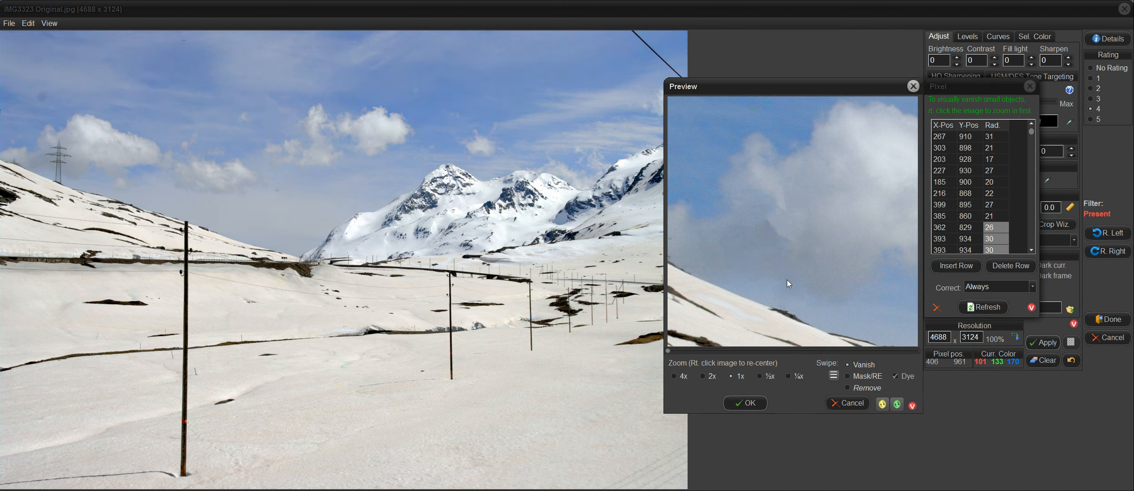
left_click(764, 231)
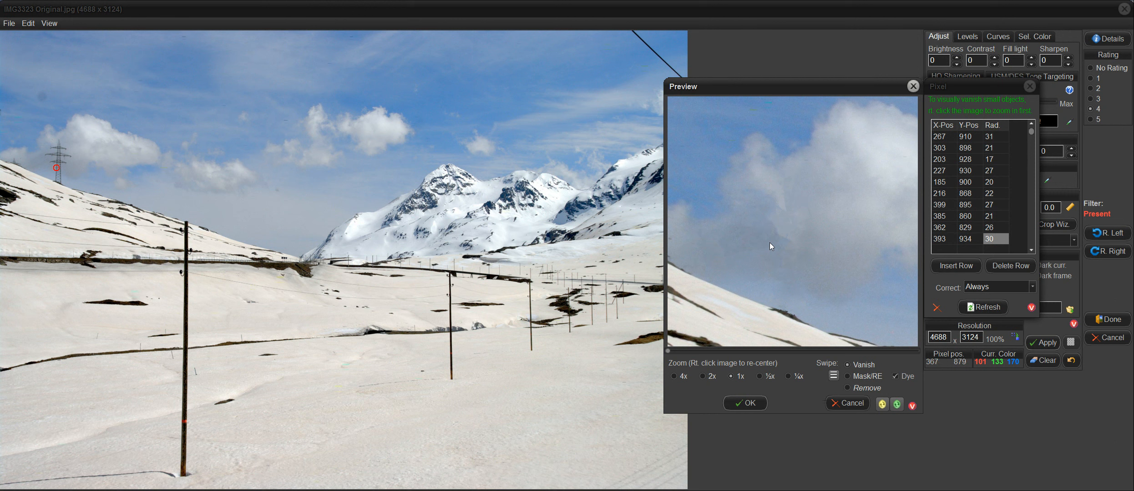
left_click(769, 241)
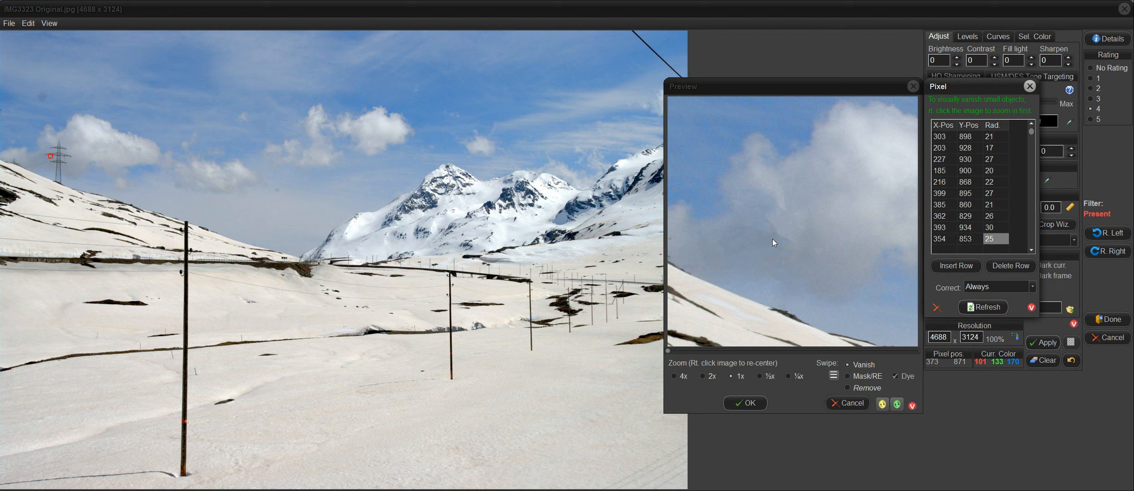
left_click(772, 239)
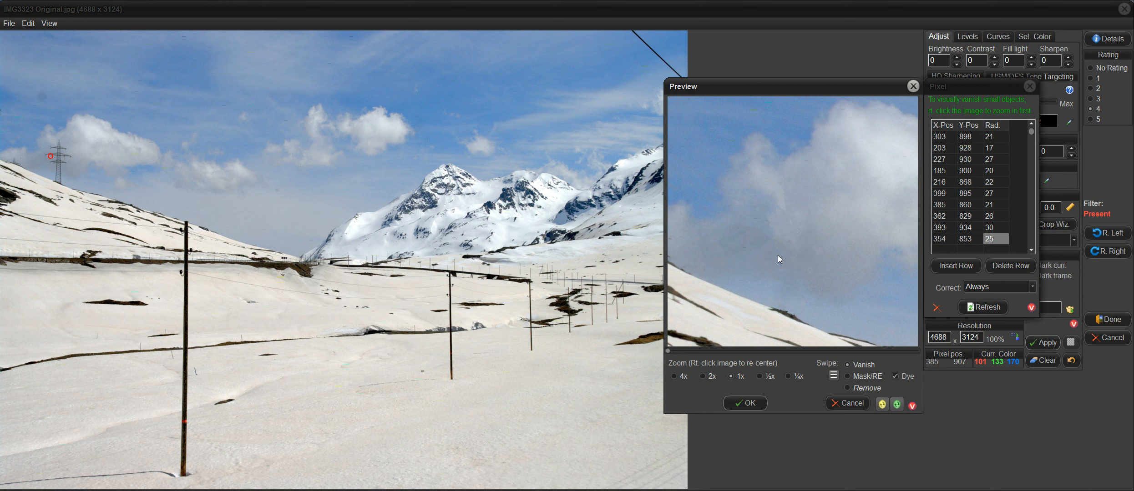
left_click(778, 255)
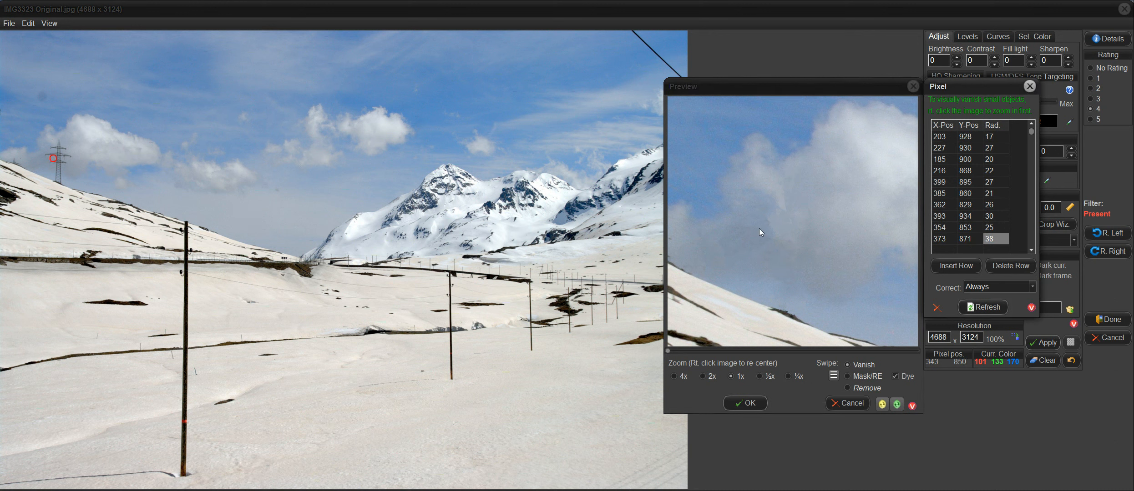
- Smooth the upper edge of the grey cloud patch where the pylon stood, vanishing it with spots of about 43, 20 and 17 pixels radius
left_click(759, 225)
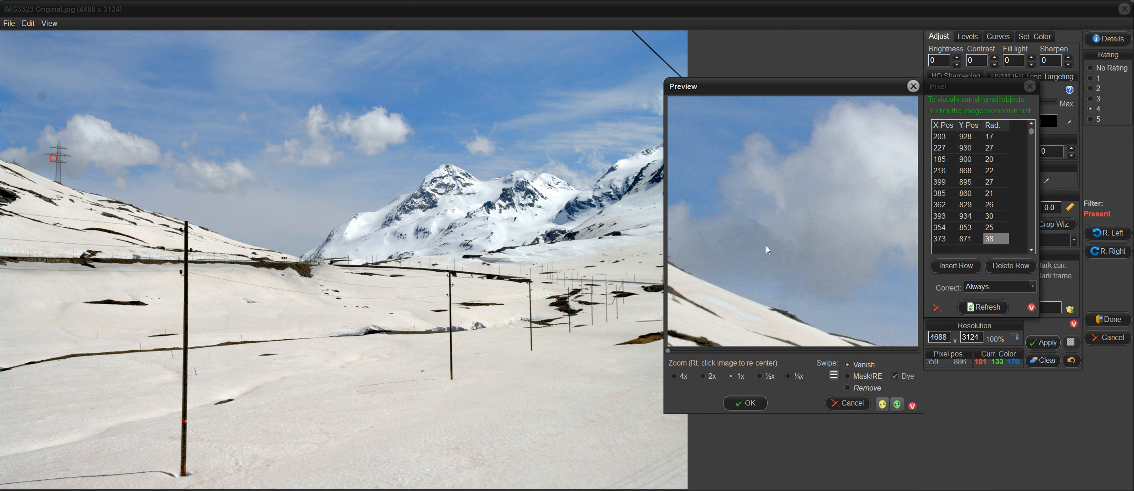
left_click(758, 233)
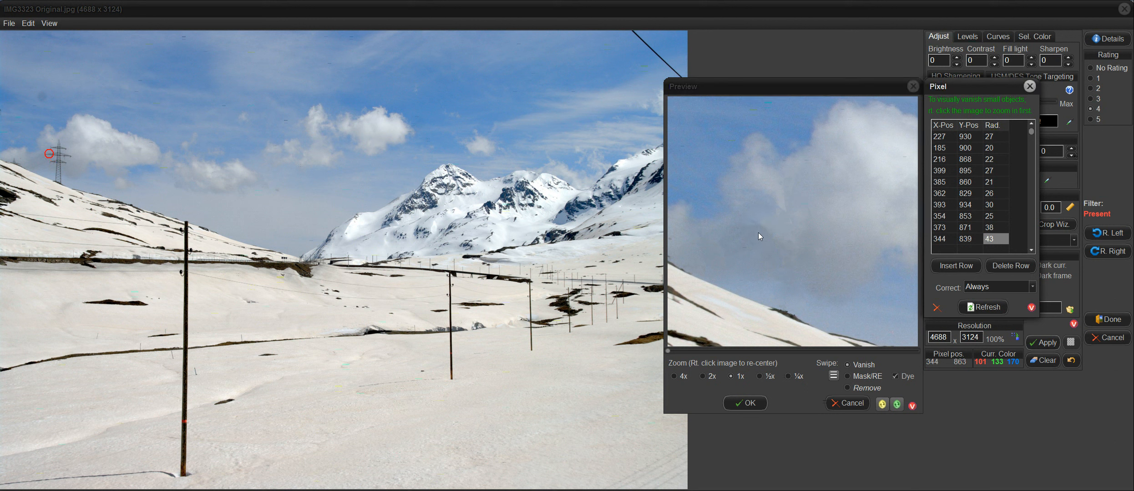
left_click_drag(755, 218, 759, 225)
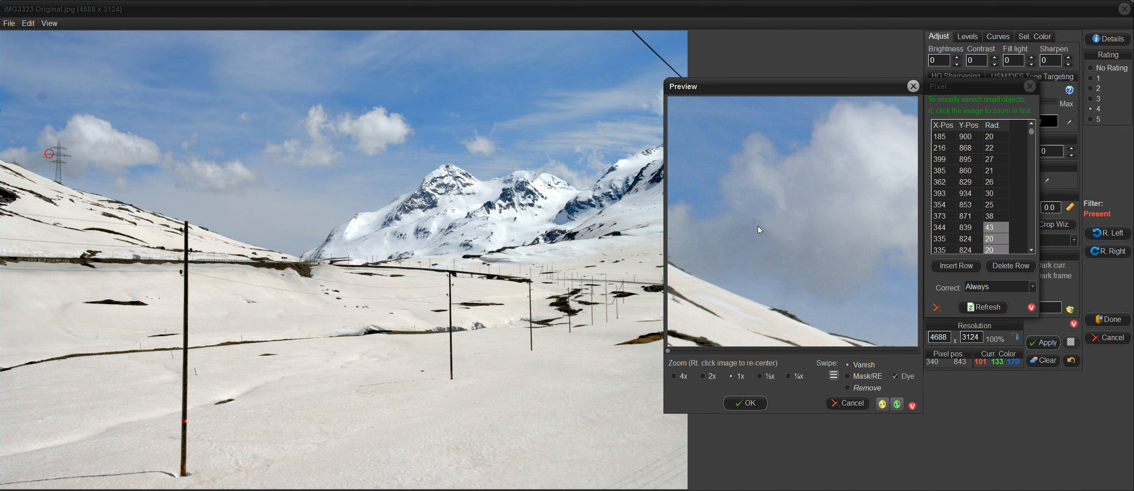
left_click(758, 226)
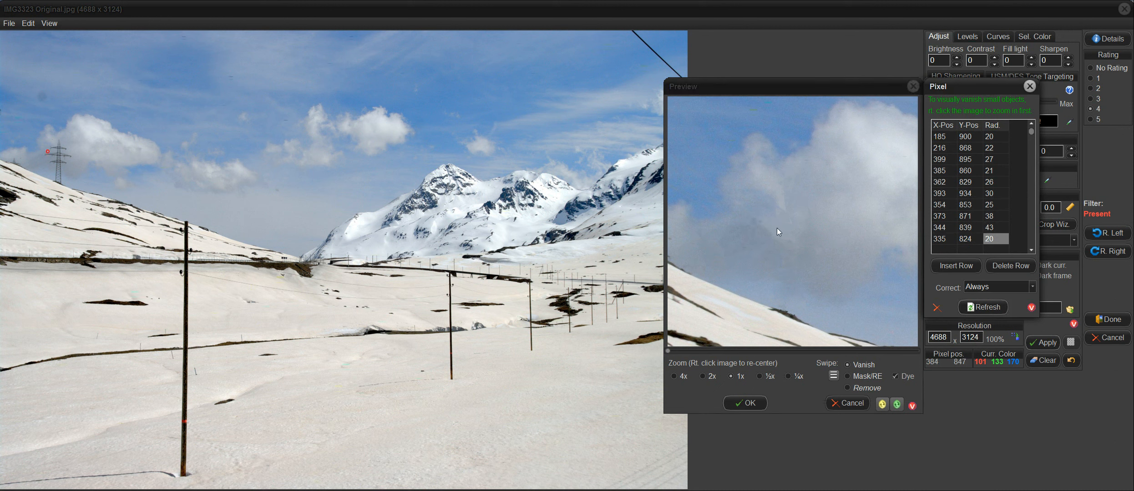
left_click(770, 227)
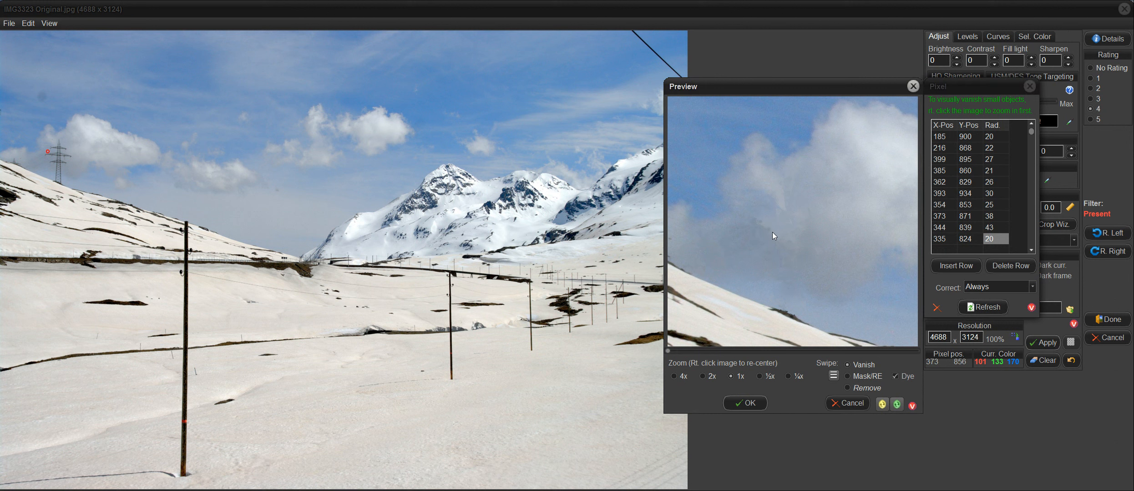
left_click(773, 235)
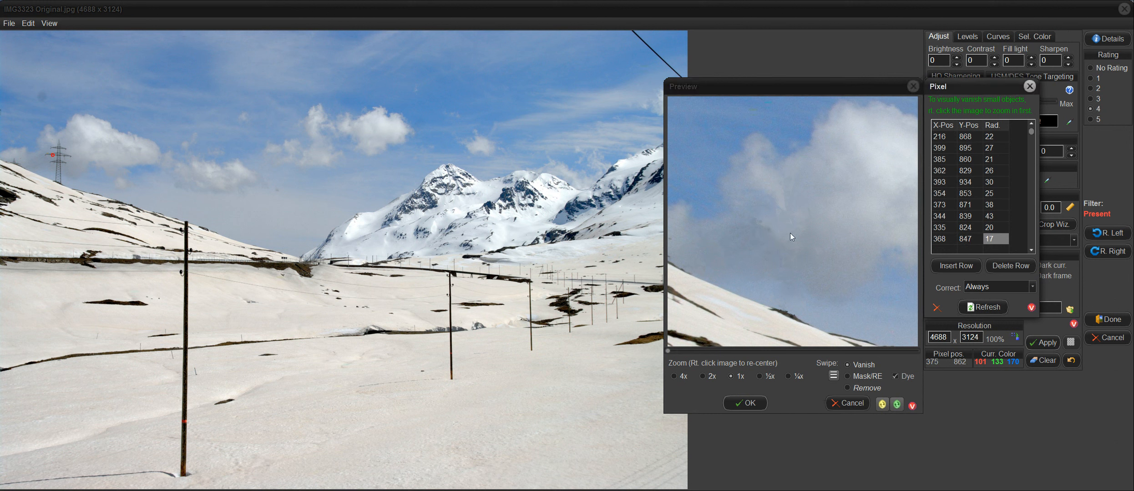
- Vanish the remaining blemishes just above the slope, in the grey cloud patch and at the white cloud's edge with spots of about 18, 35 and 11 pixels radius
left_click(779, 284)
left_click(786, 289)
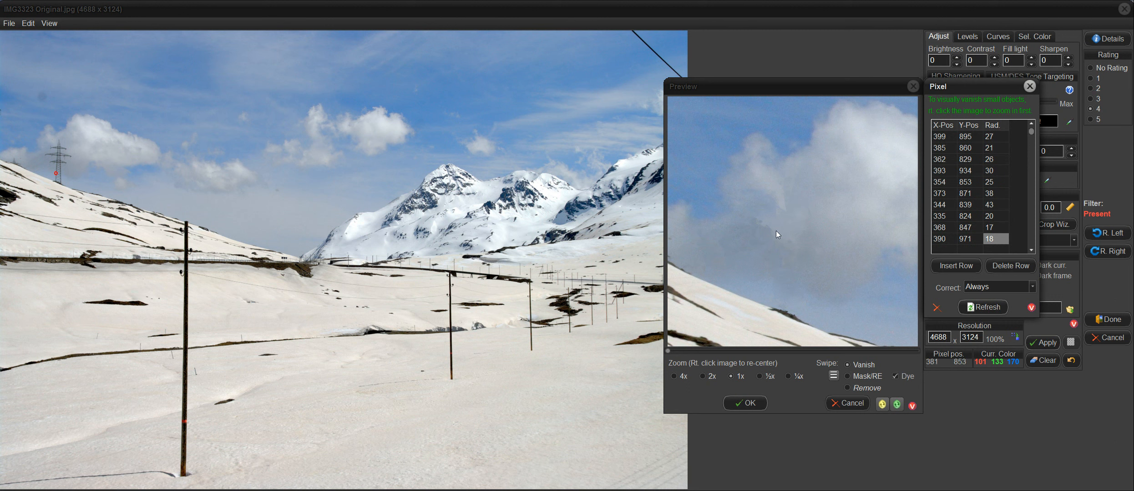
left_click(752, 246)
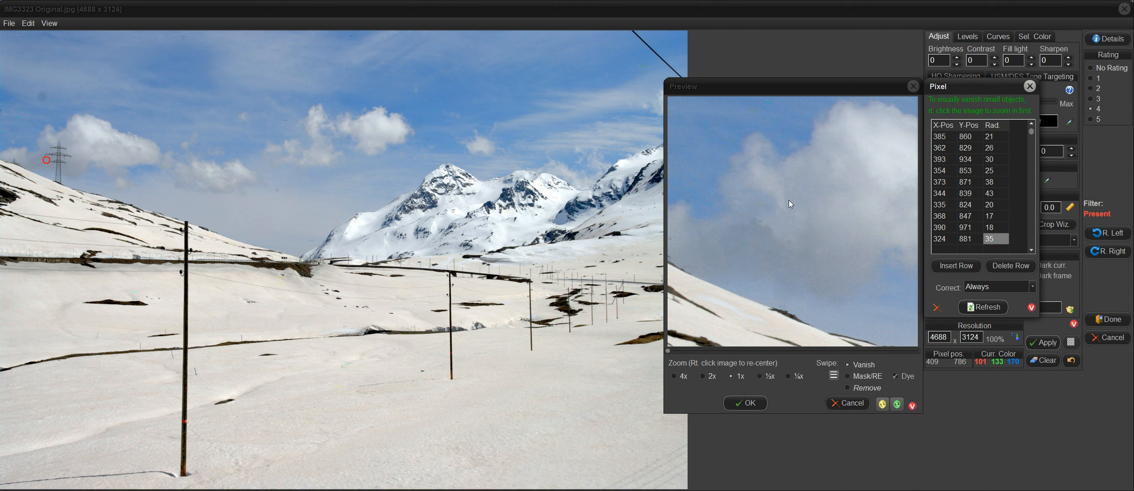
left_click(789, 205)
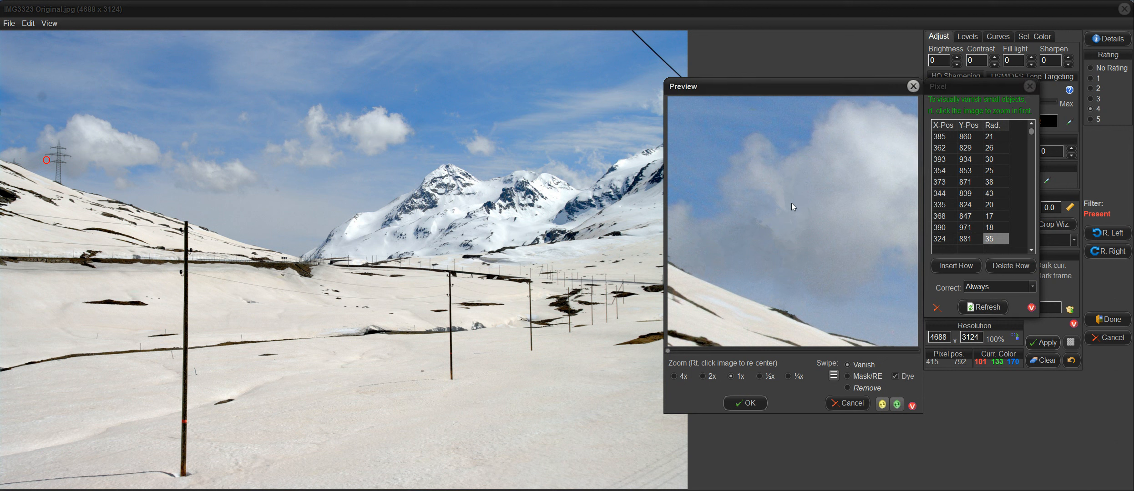
left_click(788, 200)
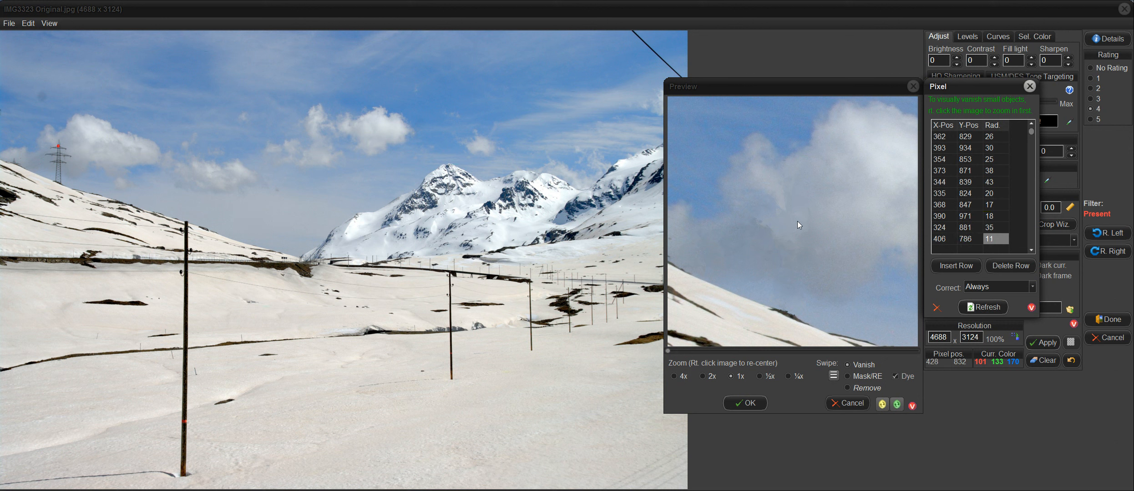